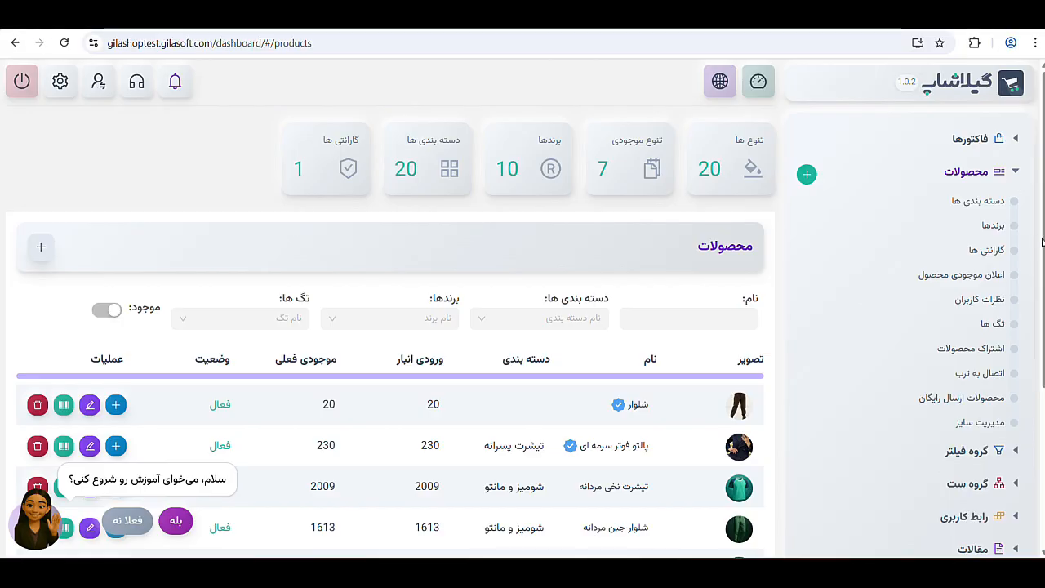
# - Open the form for adding a new tag in the products' تگ ها section
pyautogui.moveTo(1042, 239); pyautogui.dragTo(1043, 203)
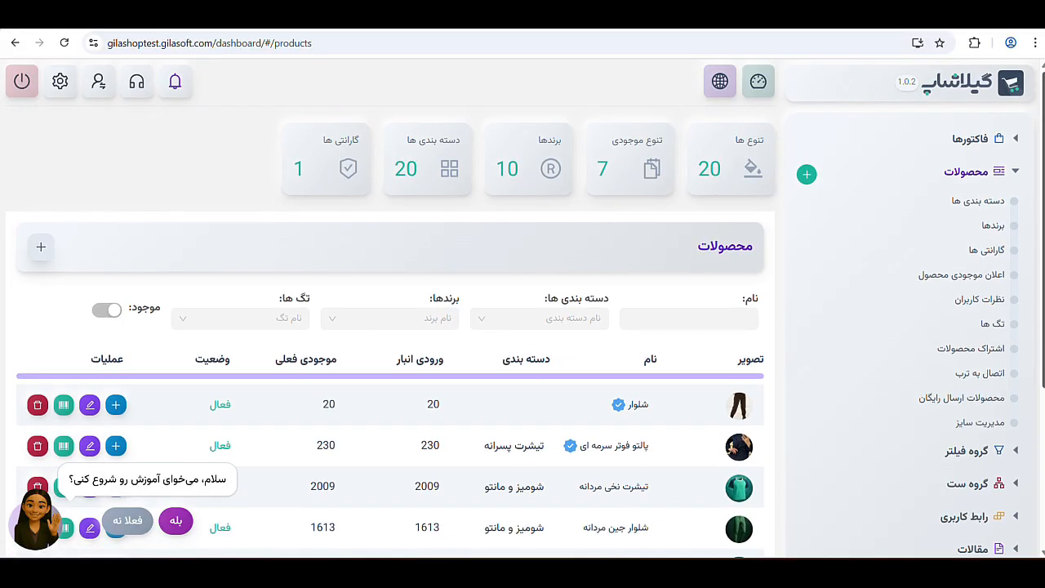
pyautogui.scroll(-1, 1015, 222)
pyautogui.scroll(1, 1015, 223)
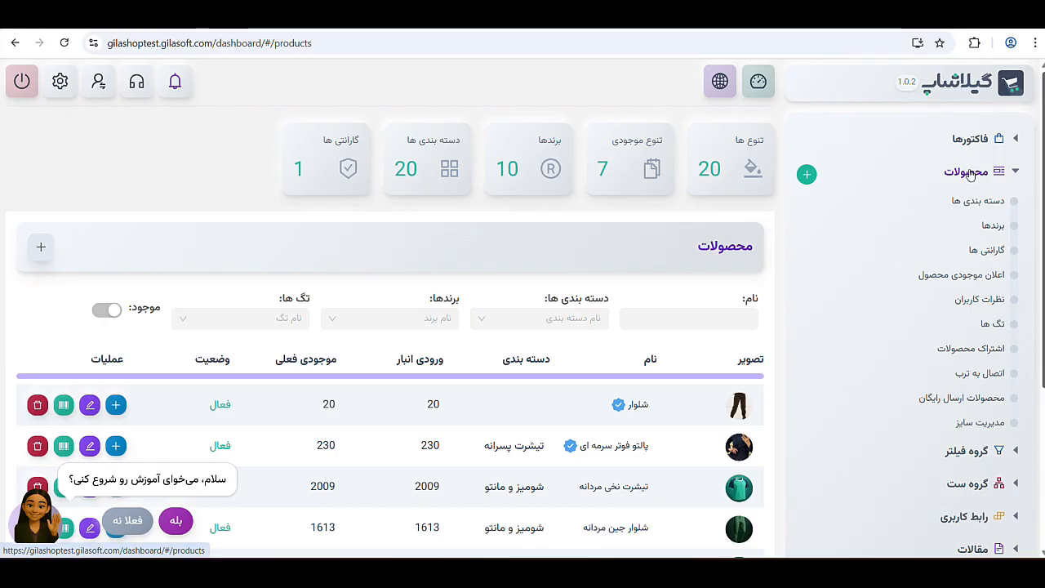
pyautogui.click(990, 325)
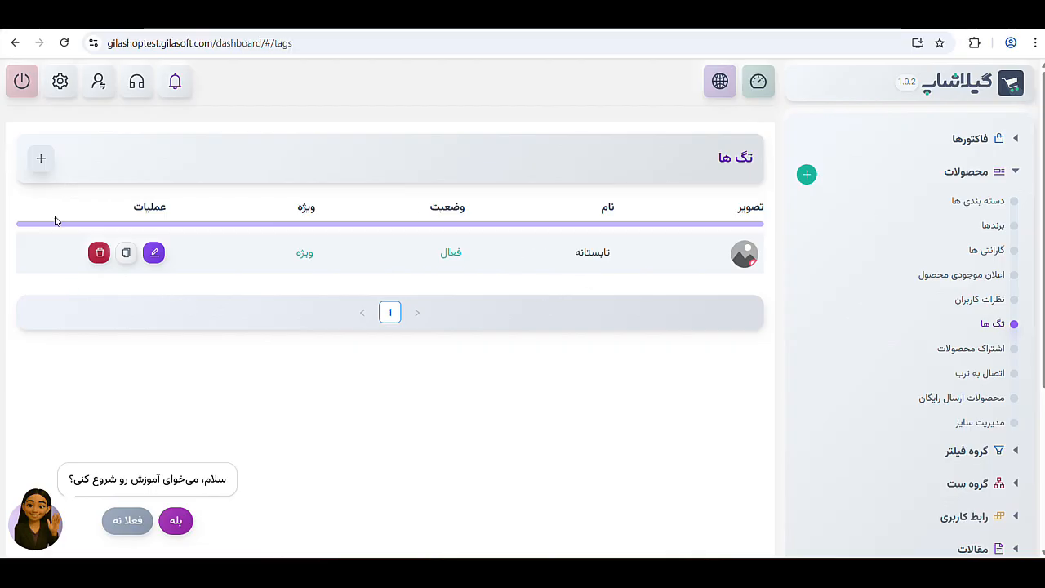
pyautogui.click(42, 160)
# - Add the tag ویژه یلدا with both ویژه and وضعیت enabled, and decline the assistant's training offer
pyautogui.click(678, 306)
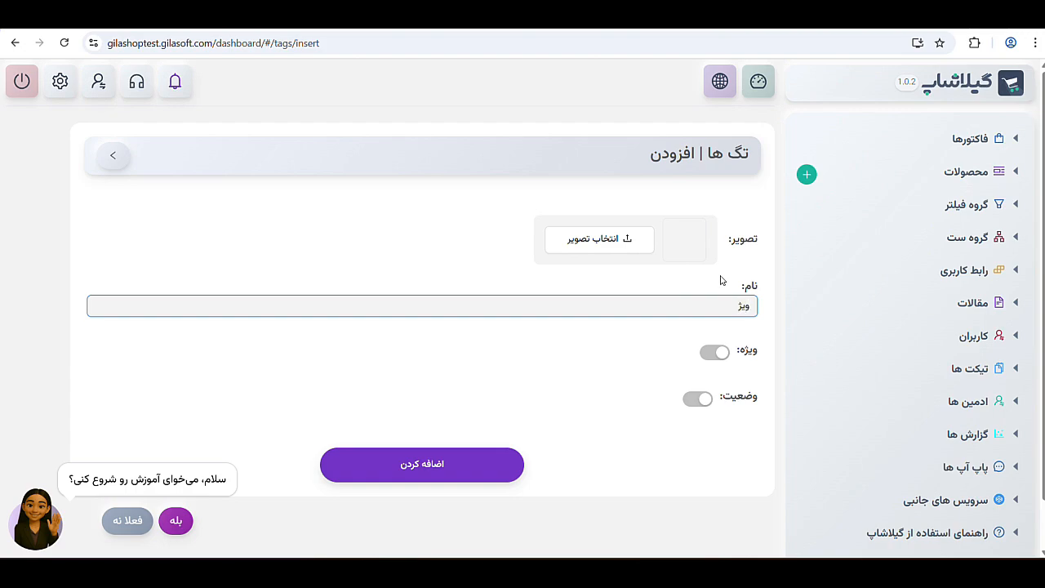
pyautogui.write('ویژه یلدا')
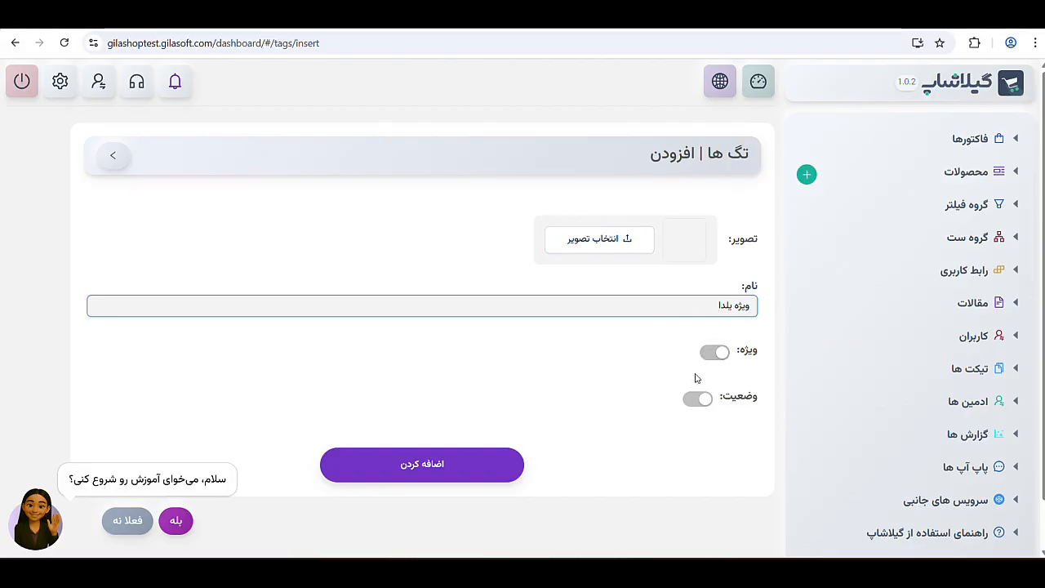
pyautogui.click(714, 353)
pyautogui.click(698, 398)
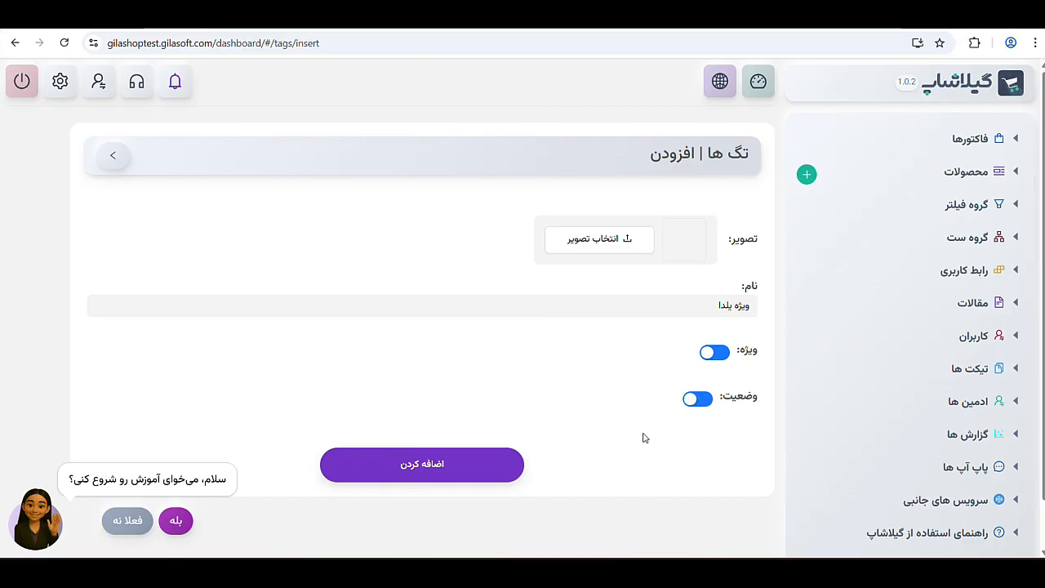
pyautogui.click(418, 468)
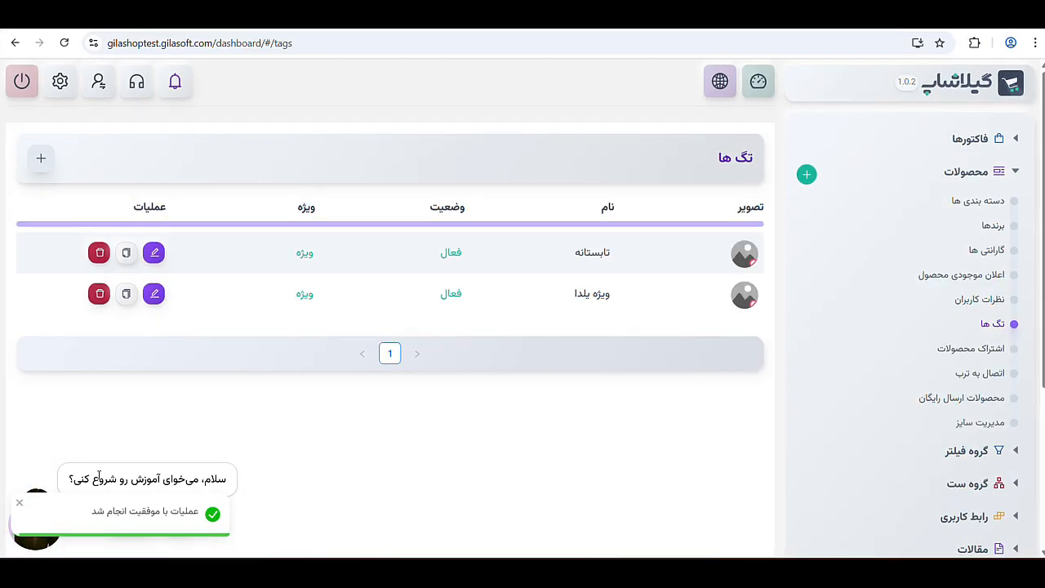
pyautogui.click(19, 502)
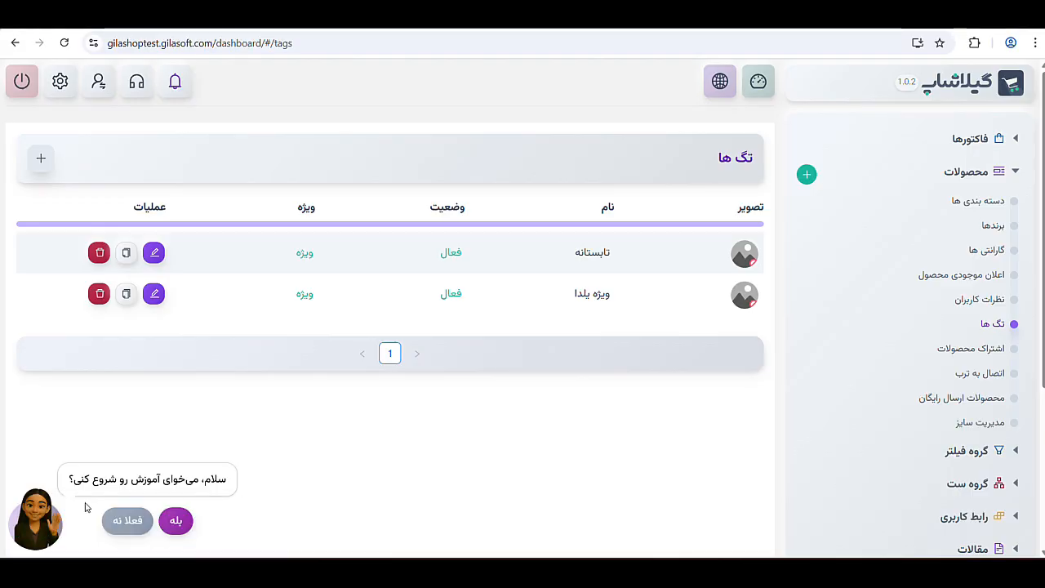
pyautogui.click(130, 521)
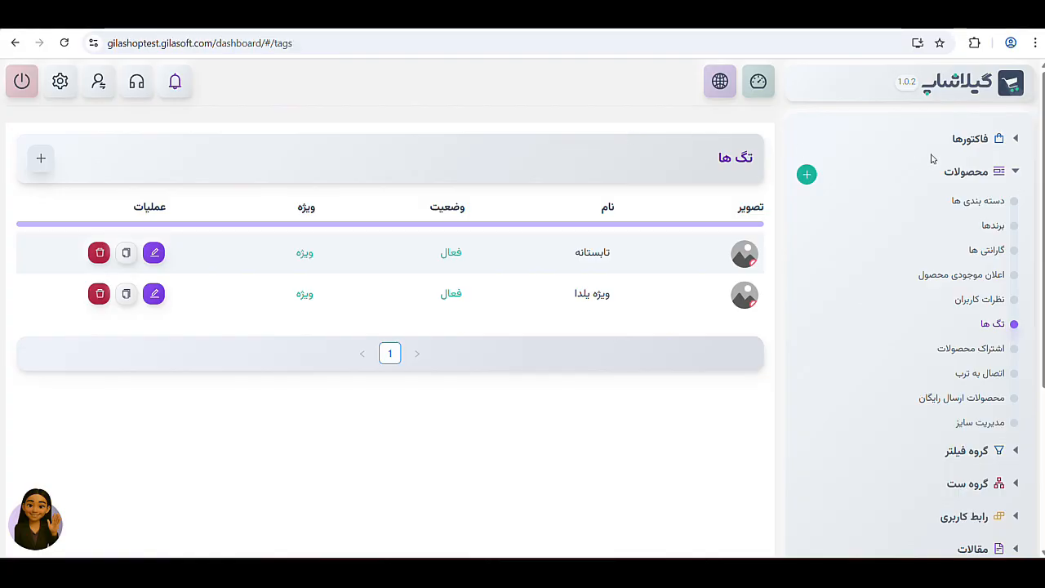
# - Open the product شلوار for editing from the product list
pyautogui.click(967, 174)
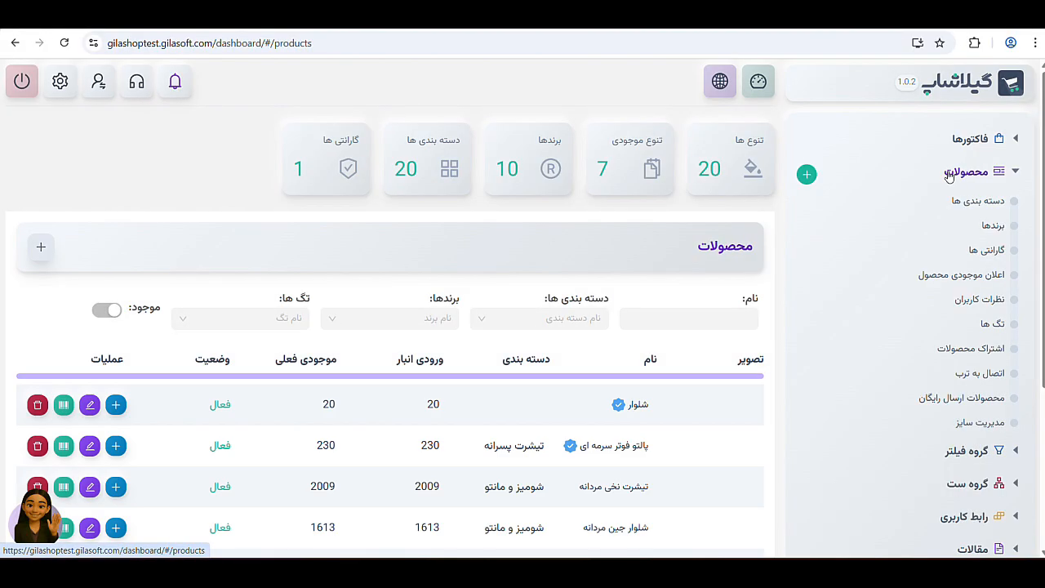
pyautogui.scroll(-3, 478, 372)
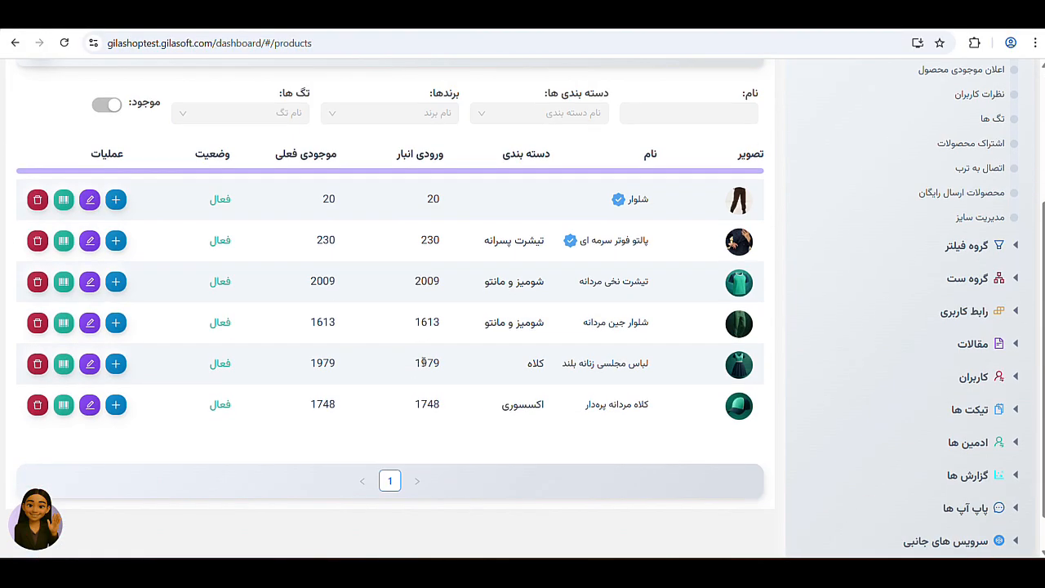
pyautogui.scroll(3, 328, 210)
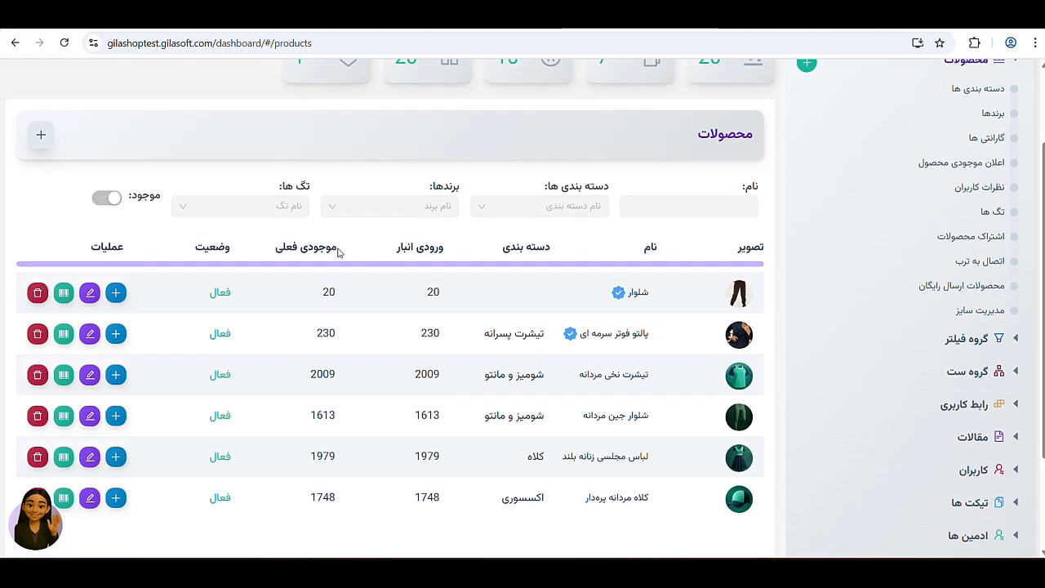
pyautogui.scroll(-3, 366, 241)
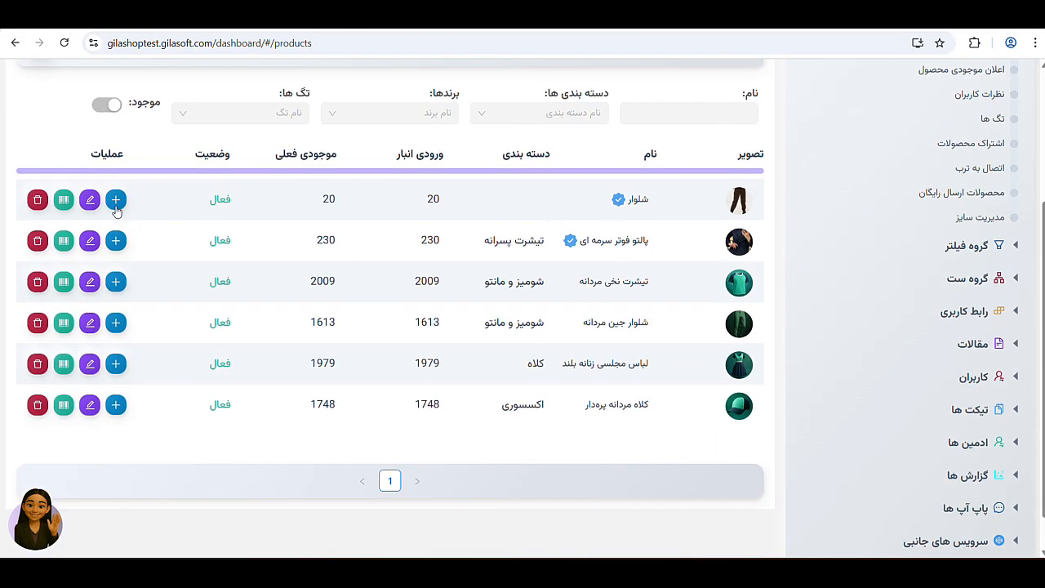
pyautogui.click(90, 200)
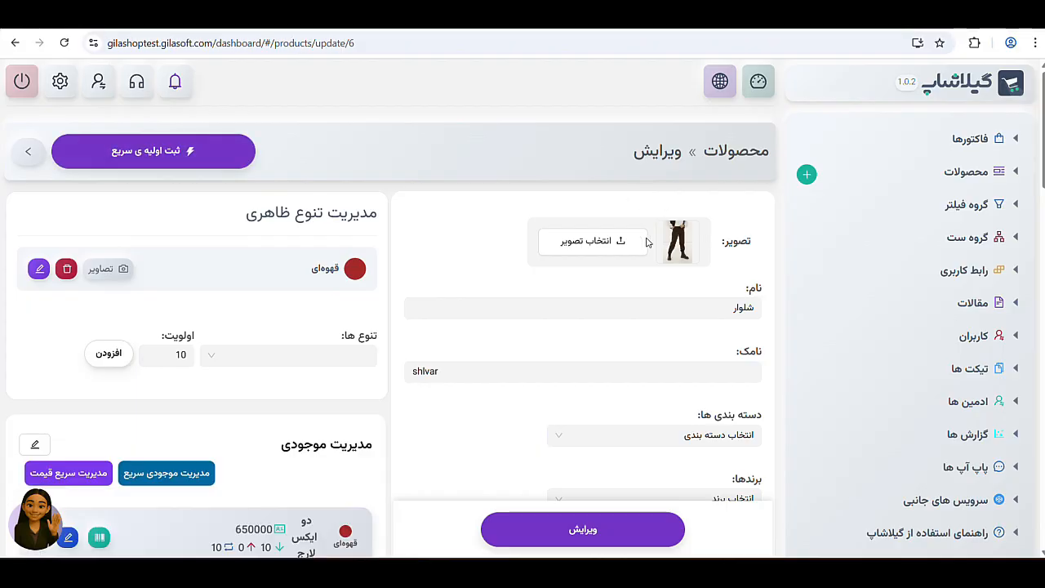
# - Assign the additional tag ویژه یلدا to the product شلوار
pyautogui.scroll(-1, 670, 268)
pyautogui.scroll(-1, 665, 281)
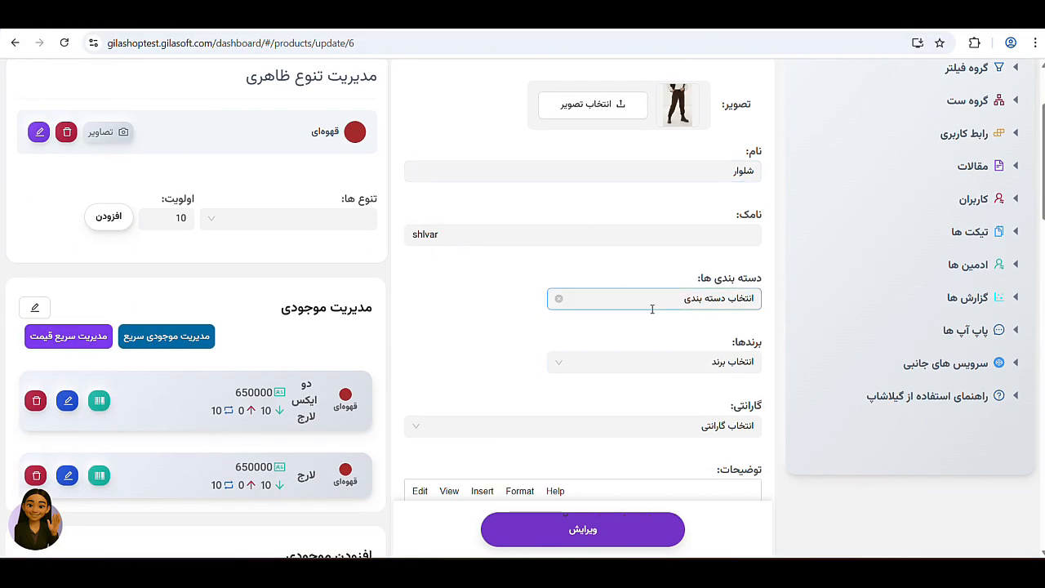
pyautogui.scroll(-10, 652, 309)
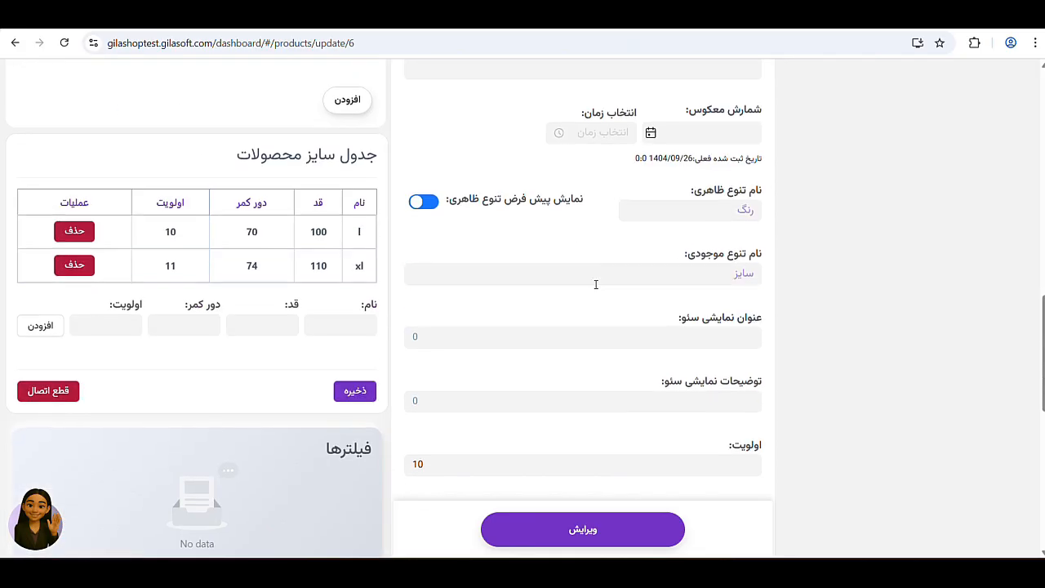
pyautogui.scroll(-5, 596, 284)
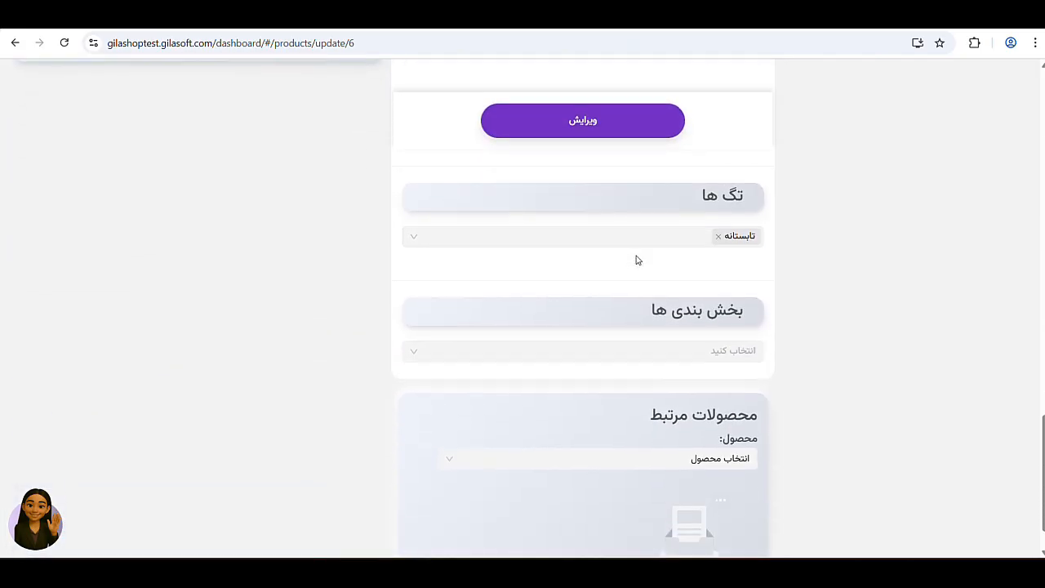
pyautogui.scroll(-1, 637, 260)
pyautogui.scroll(3, 629, 161)
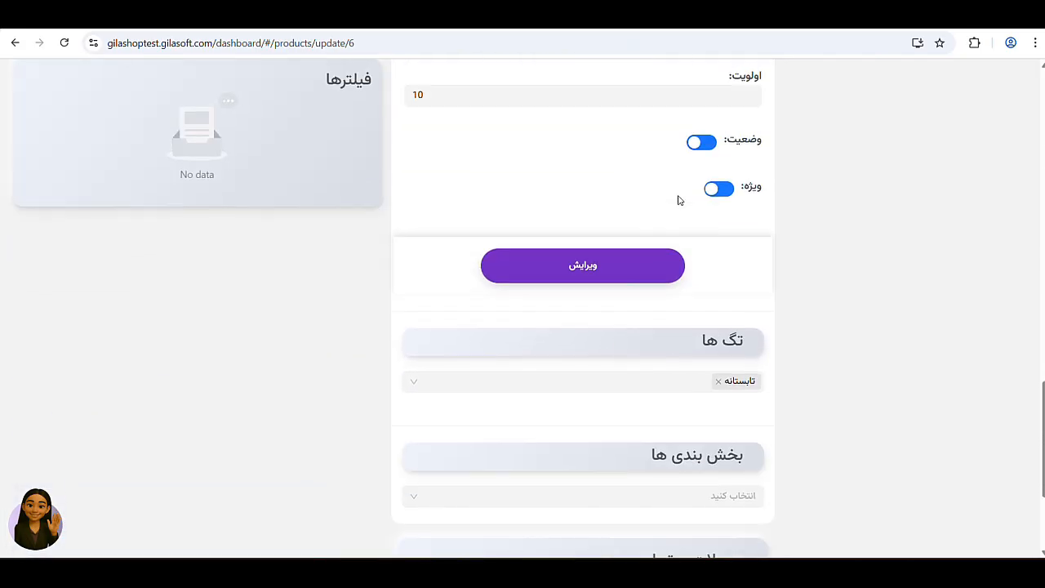
pyautogui.scroll(-1, 693, 373)
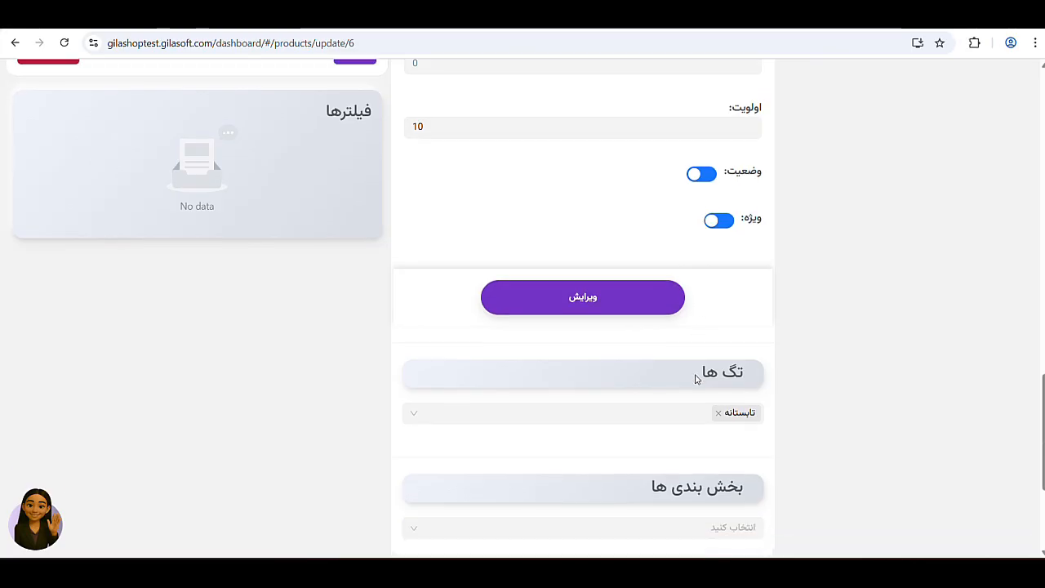
pyautogui.click(658, 380)
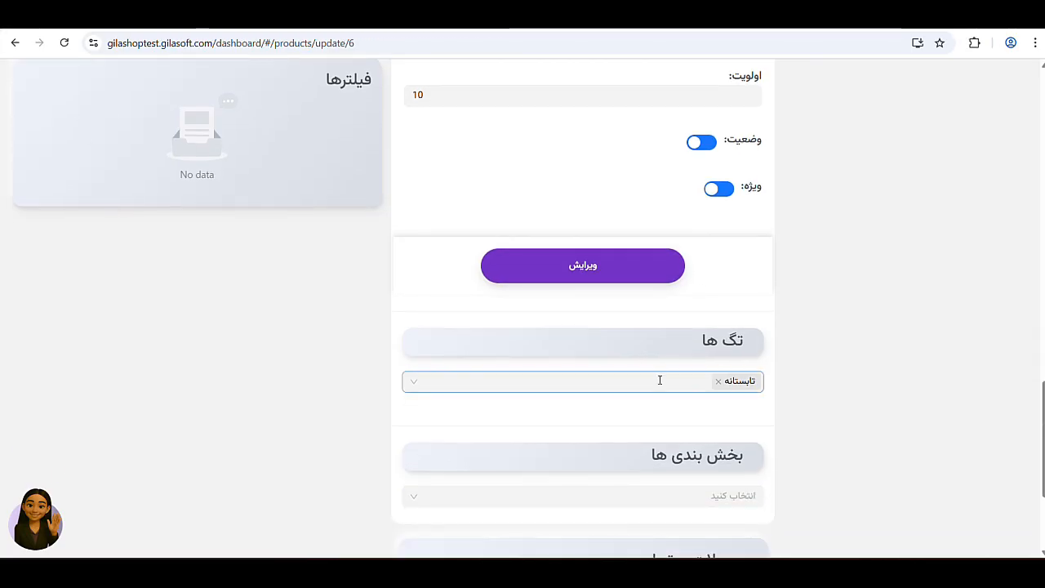
pyautogui.click(768, 344)
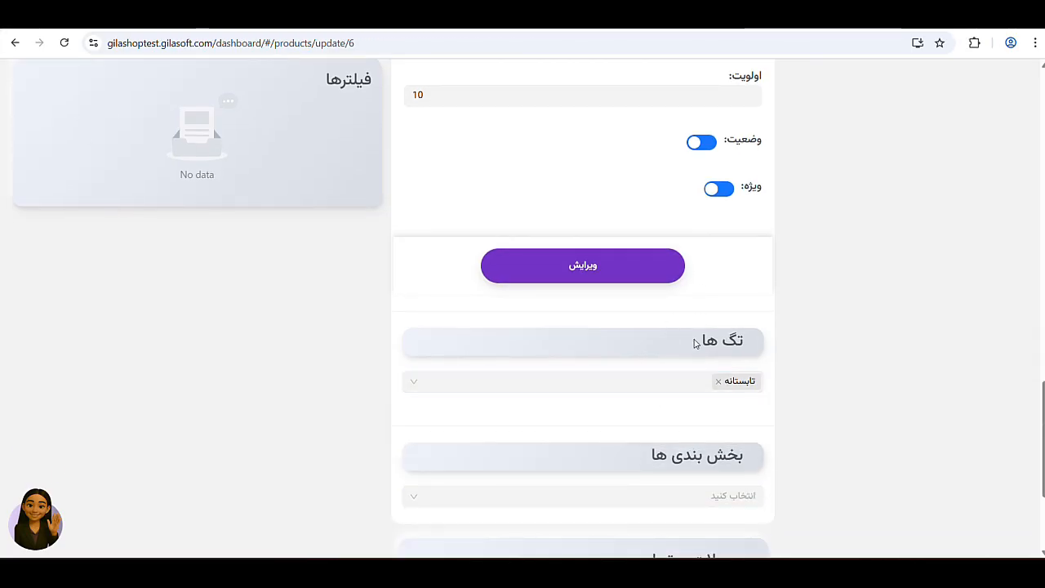
pyautogui.scroll(-1, 695, 344)
pyautogui.click(651, 312)
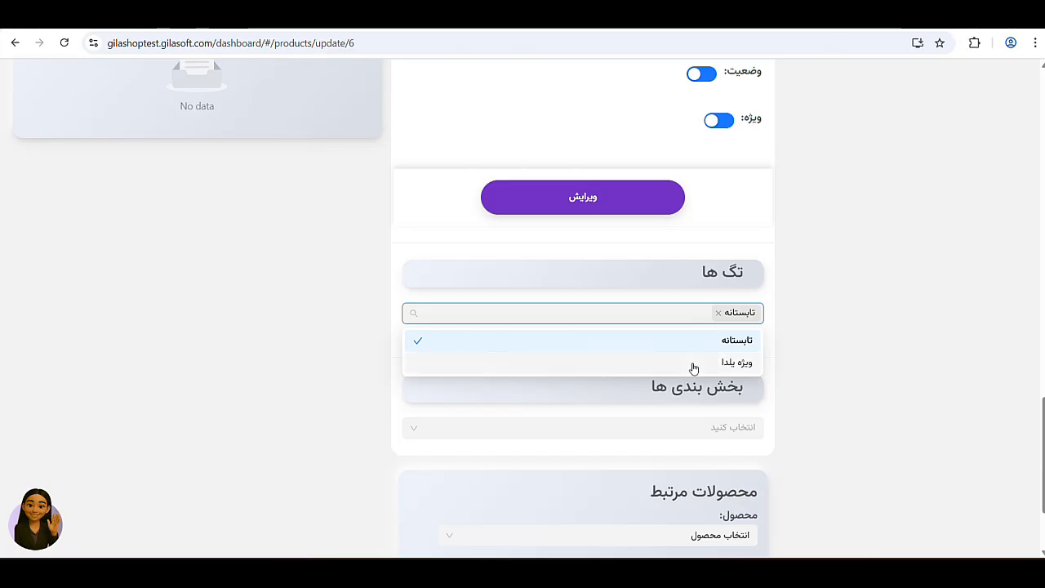
pyautogui.click(693, 363)
pyautogui.click(560, 285)
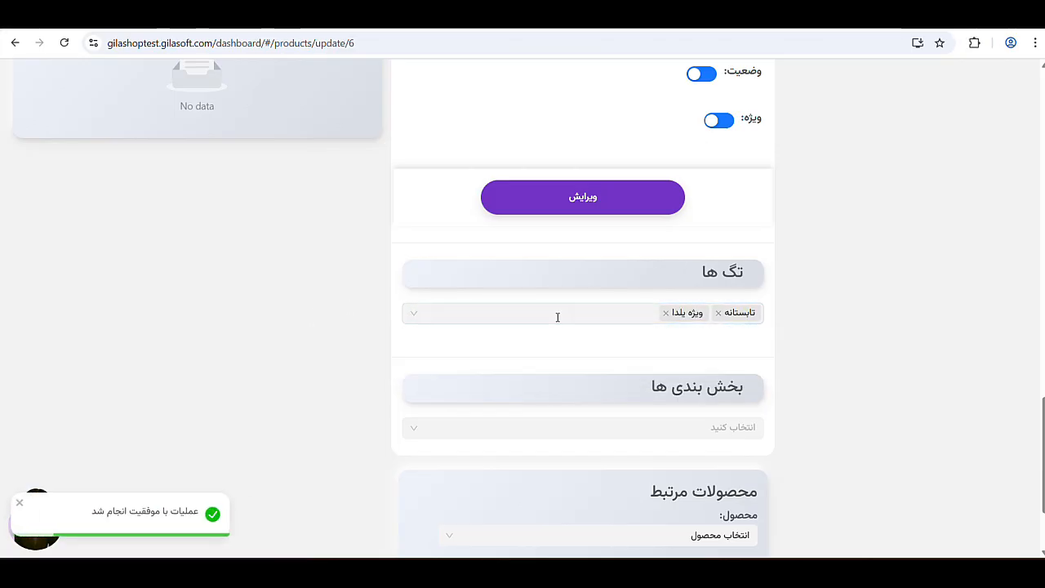
# - Return to the product list and open the product تیشرت نخی مردانه for editing
pyautogui.scroll(-1, 267, 303)
pyautogui.scroll(5, 267, 303)
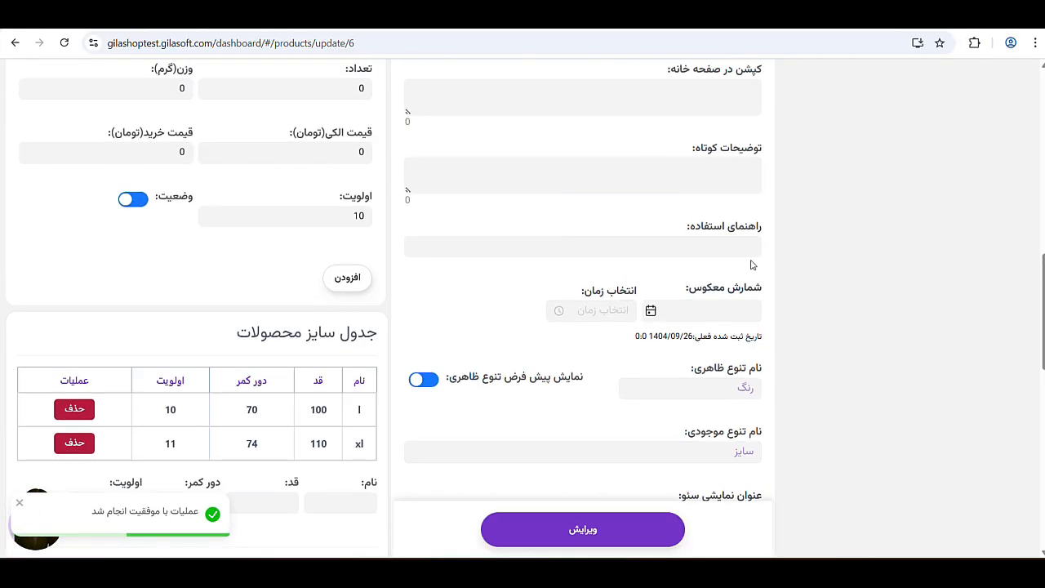
pyautogui.scroll(10, 752, 265)
pyautogui.click(969, 79)
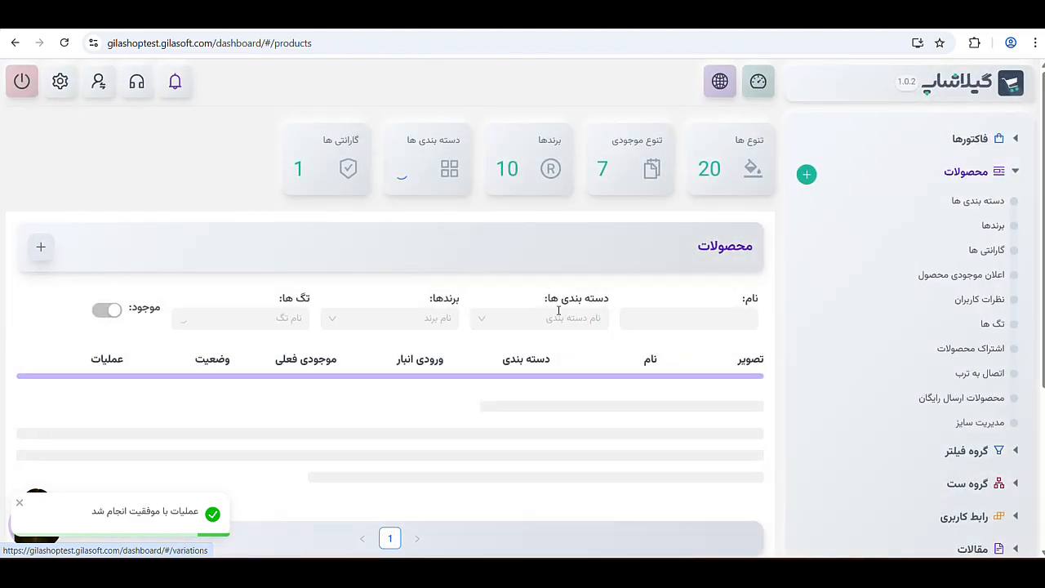
pyautogui.scroll(-2, 559, 311)
pyautogui.scroll(-1, 645, 349)
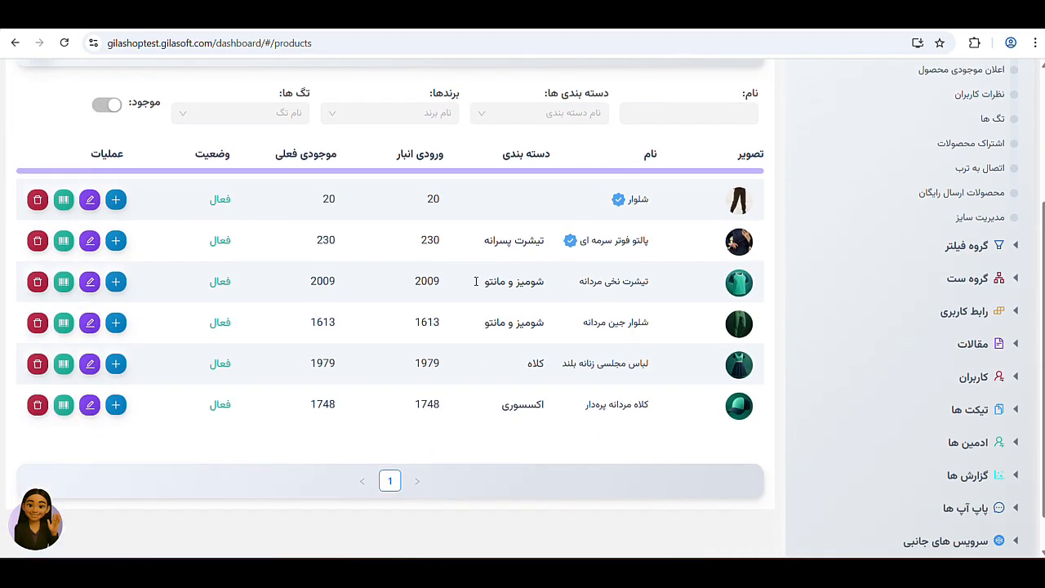
pyautogui.click(115, 282)
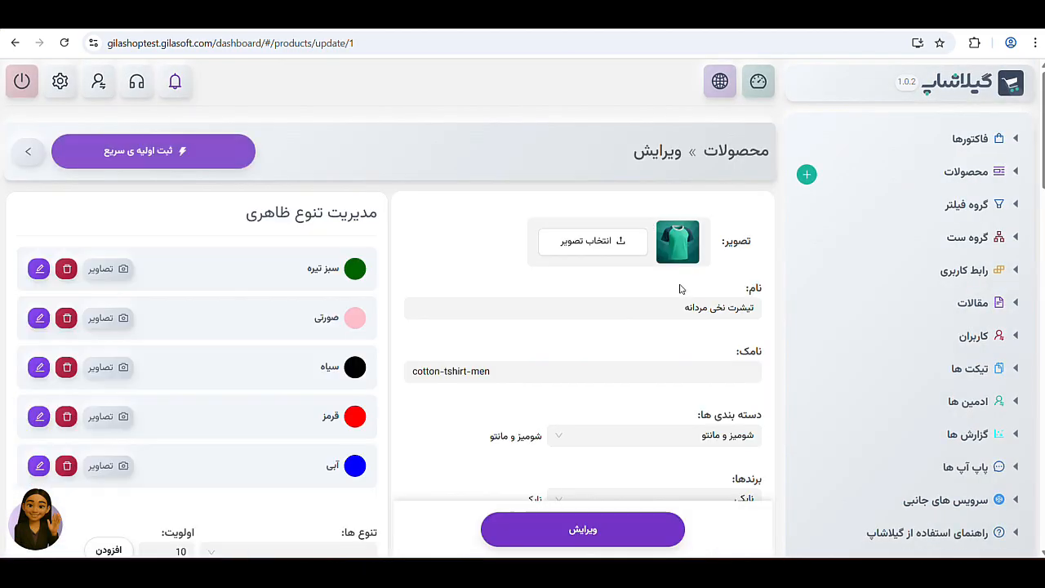
# - Assign the tag ویژه یلدا to the product تیشرت نخی مردانه
pyautogui.scroll(-15, 710, 351)
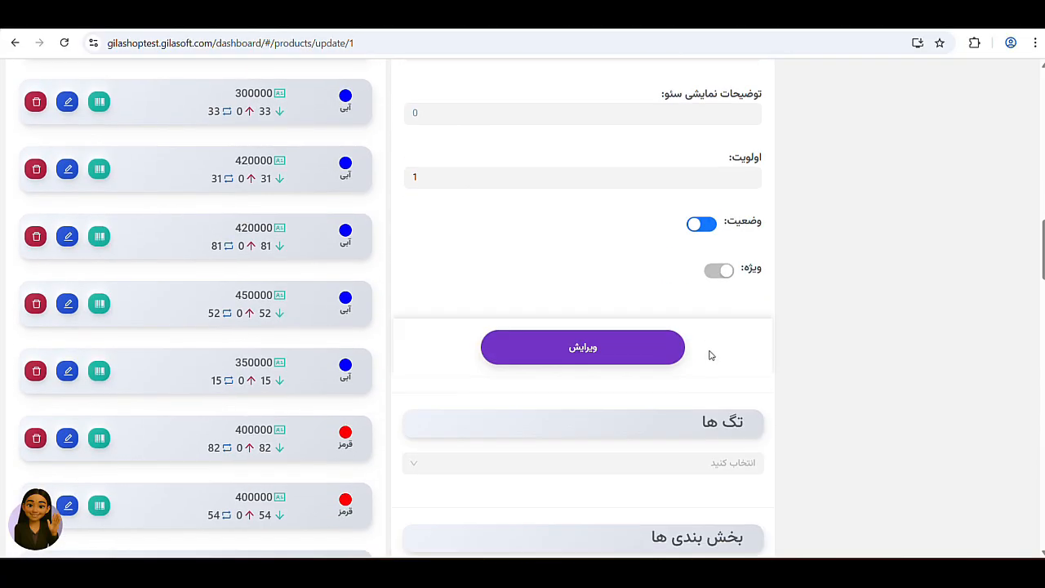
pyautogui.click(707, 321)
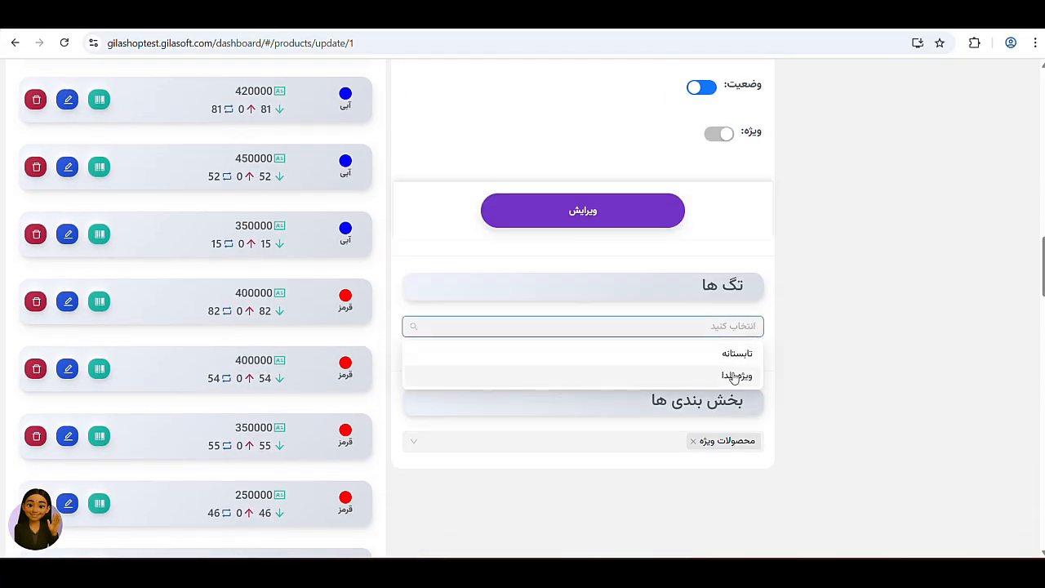
pyautogui.click(638, 374)
pyautogui.click(751, 327)
pyautogui.scroll(-3, 753, 328)
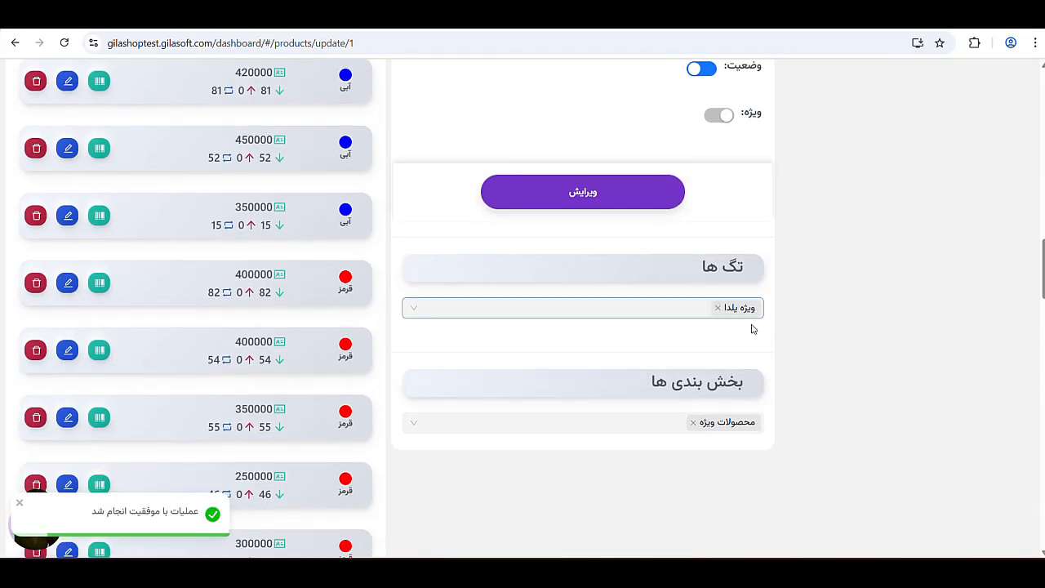
# - Open the shop's public website, dismiss the translation offer and look over the home page's product sections
pyautogui.scroll(20, 753, 330)
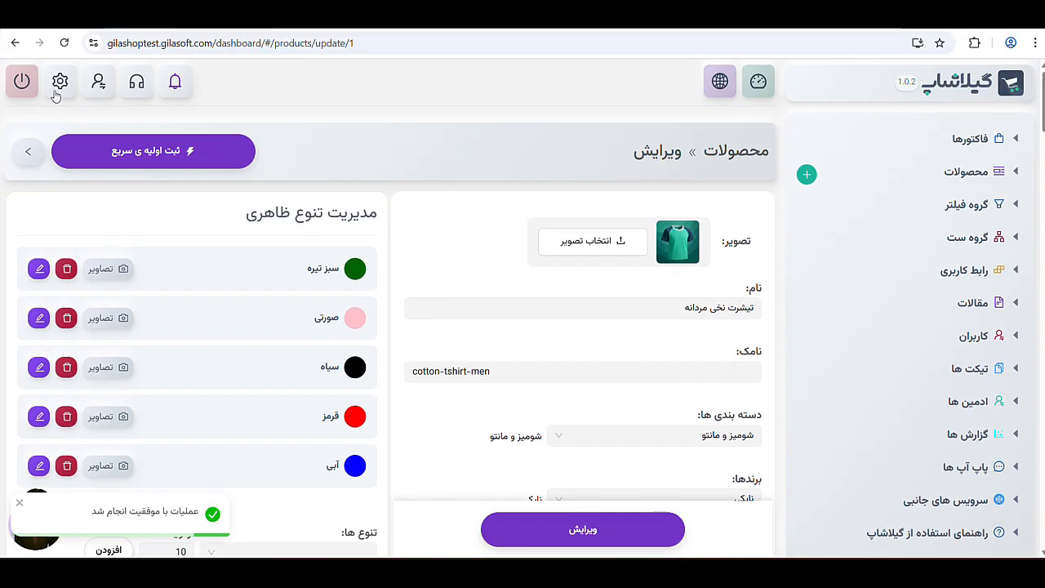
pyautogui.click(721, 82)
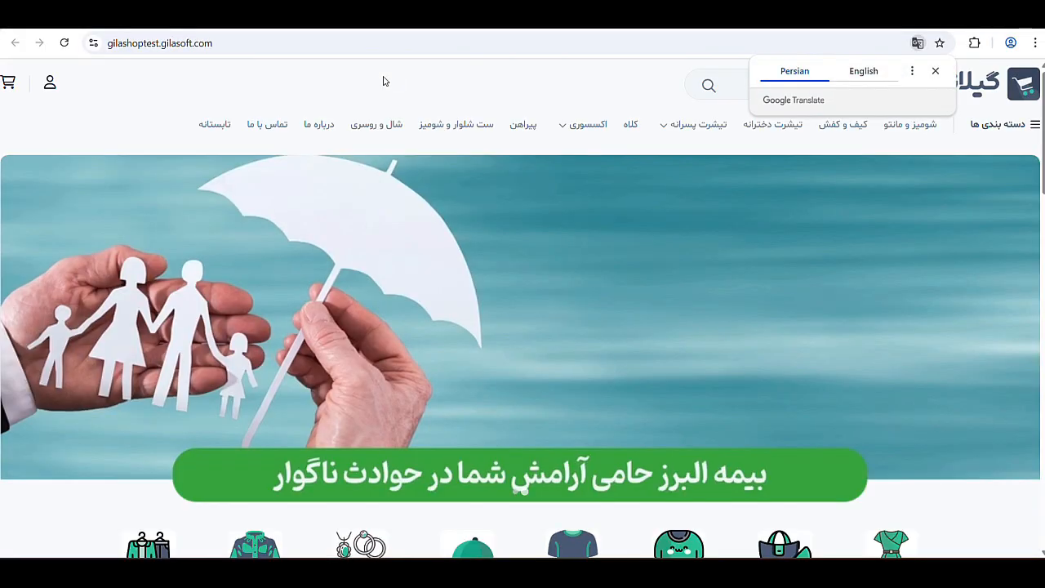
pyautogui.click(936, 72)
pyautogui.scroll(-4, 887, 240)
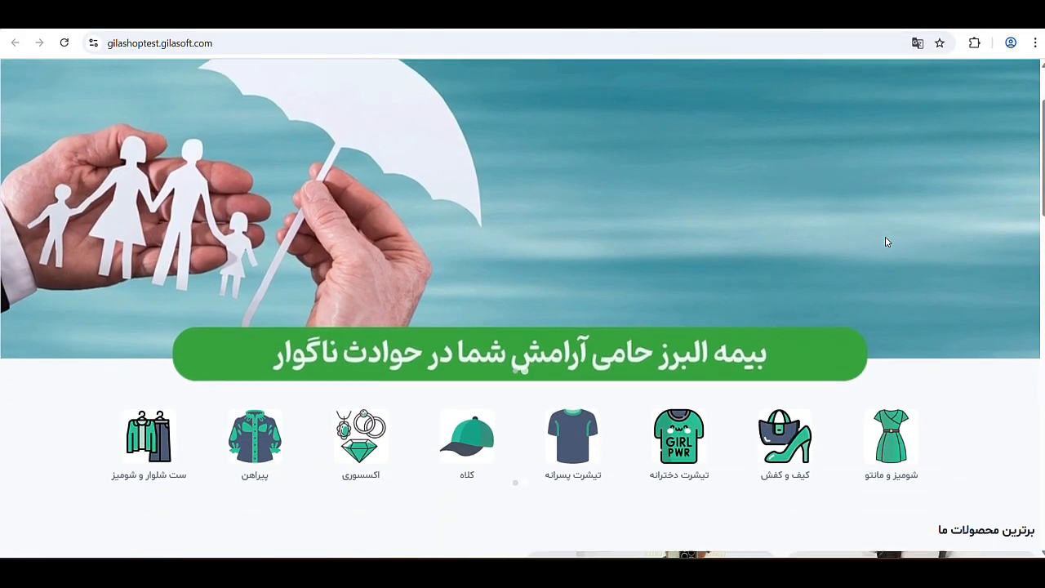
pyautogui.scroll(-3, 844, 303)
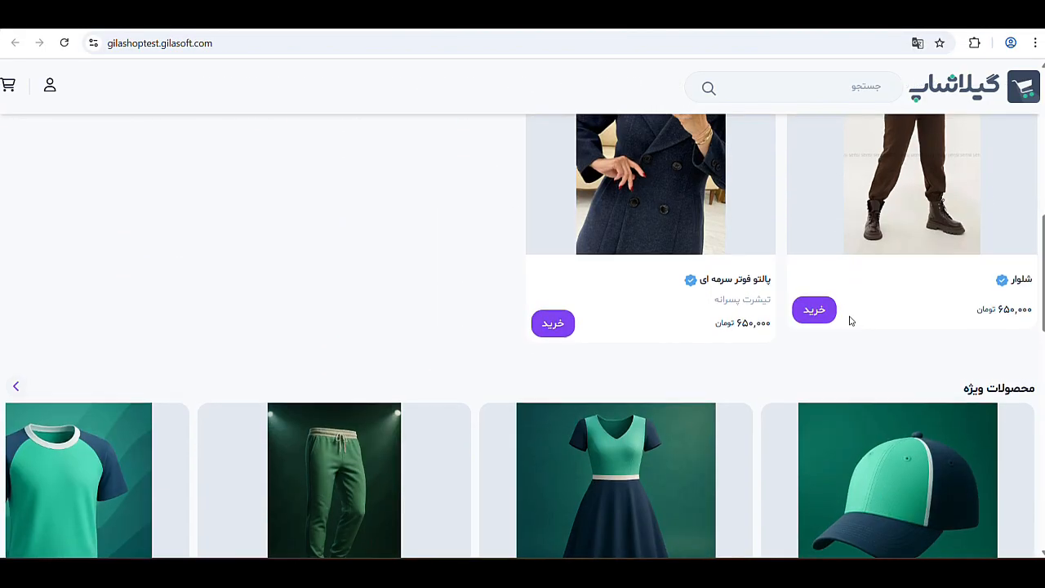
pyautogui.scroll(7, 849, 320)
pyautogui.scroll(1, 849, 320)
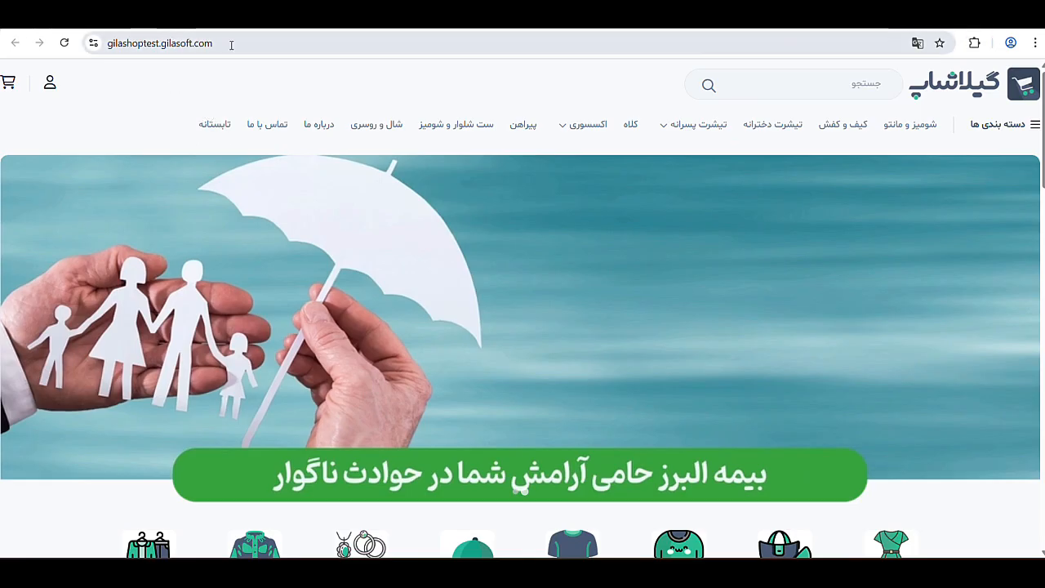
# - Open the shop's search page at gilashoptest.gilasoft.com/search and view the products tagged ویژه یلدا
pyautogui.click(267, 44)
pyautogui.write('//')
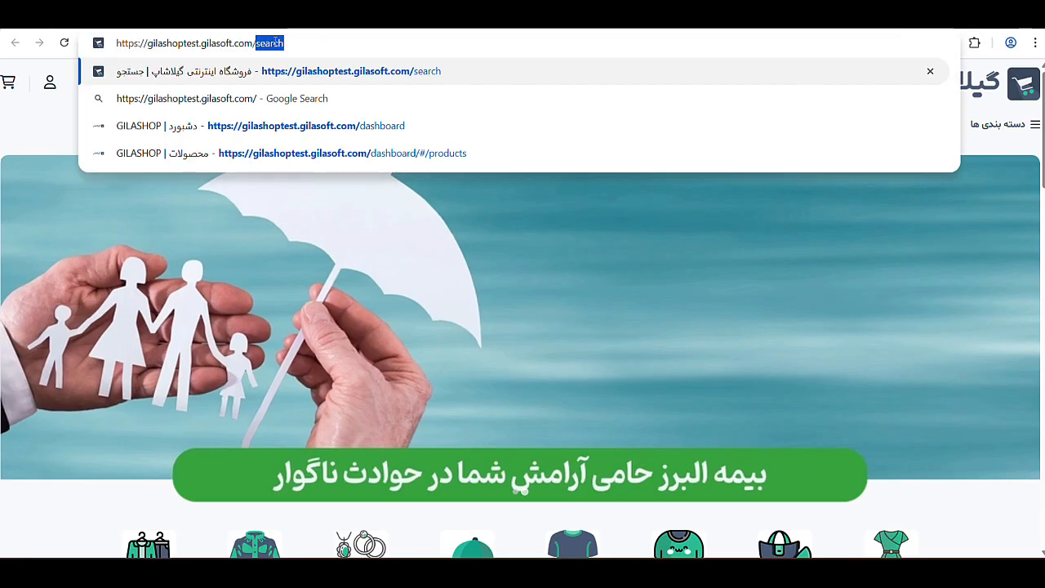
pyautogui.press('Return')
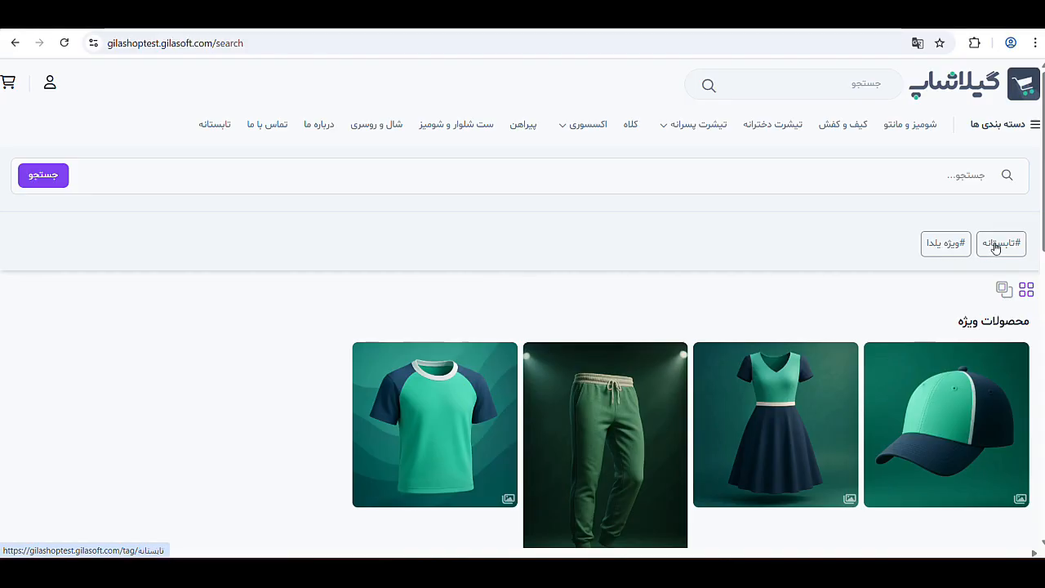
pyautogui.click(945, 250)
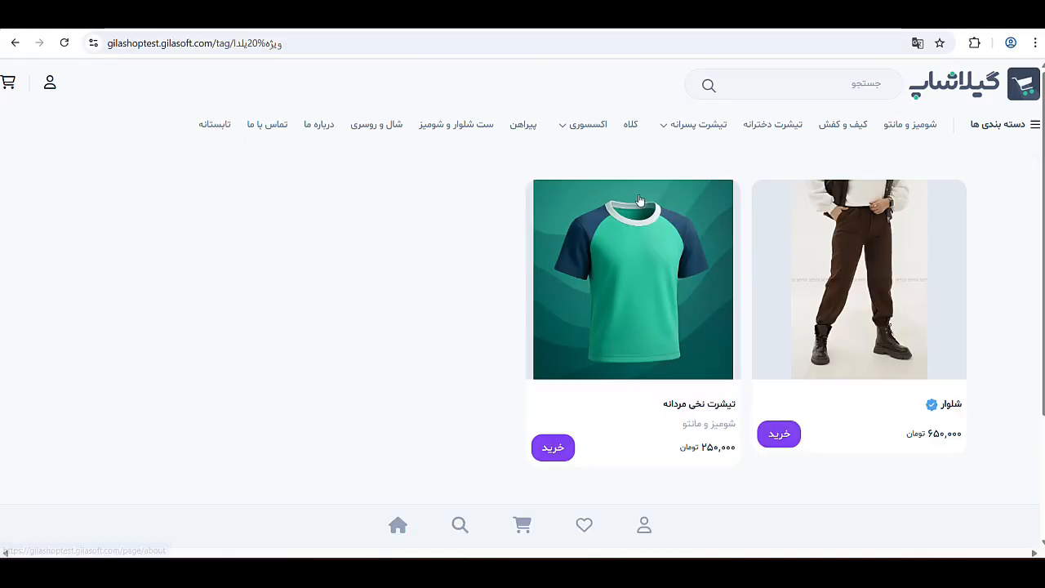
pyautogui.click(893, 334)
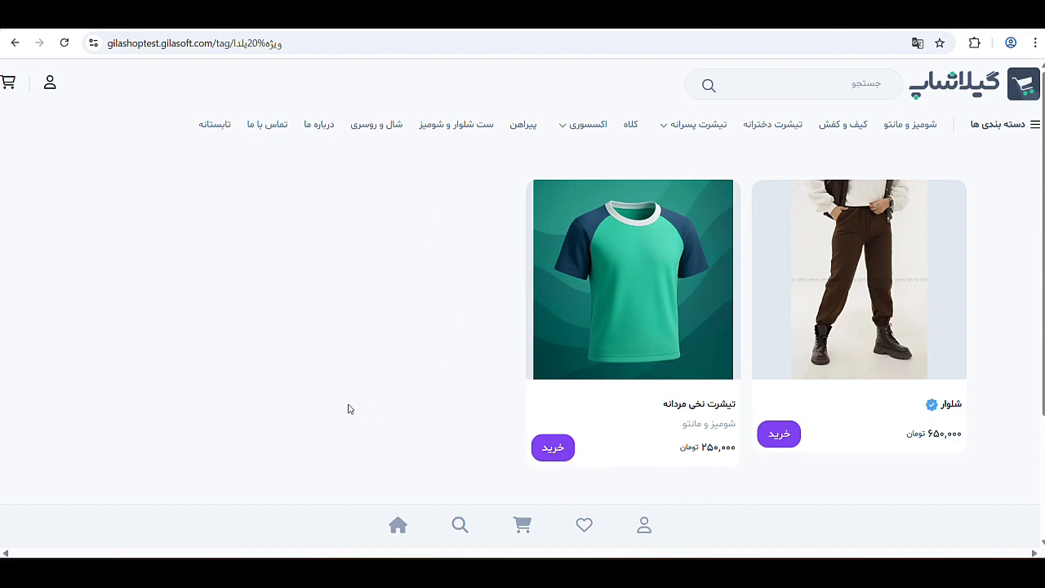
pyautogui.scroll(-2, 338, 245)
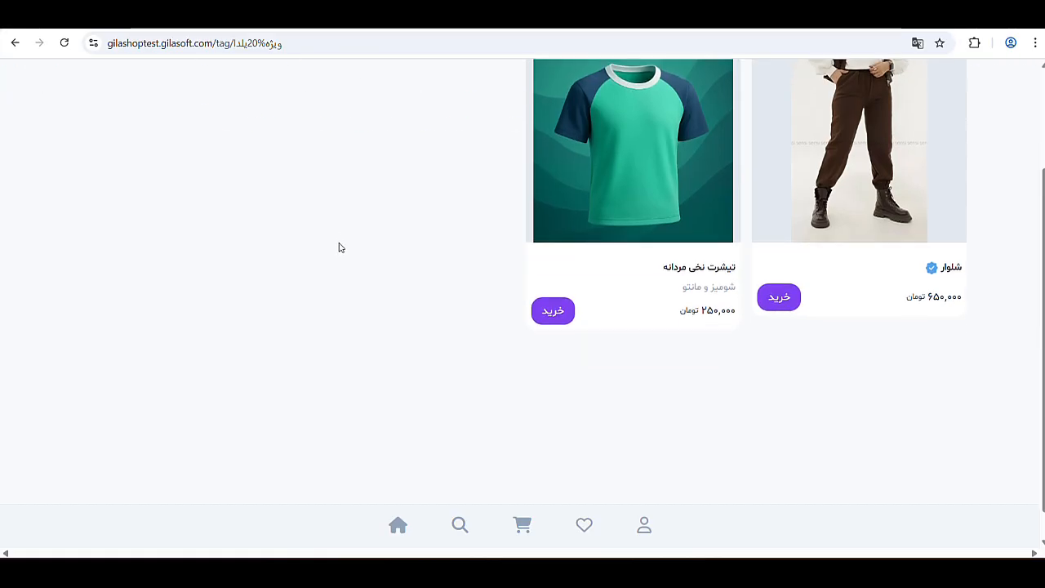
pyautogui.scroll(2, 352, 263)
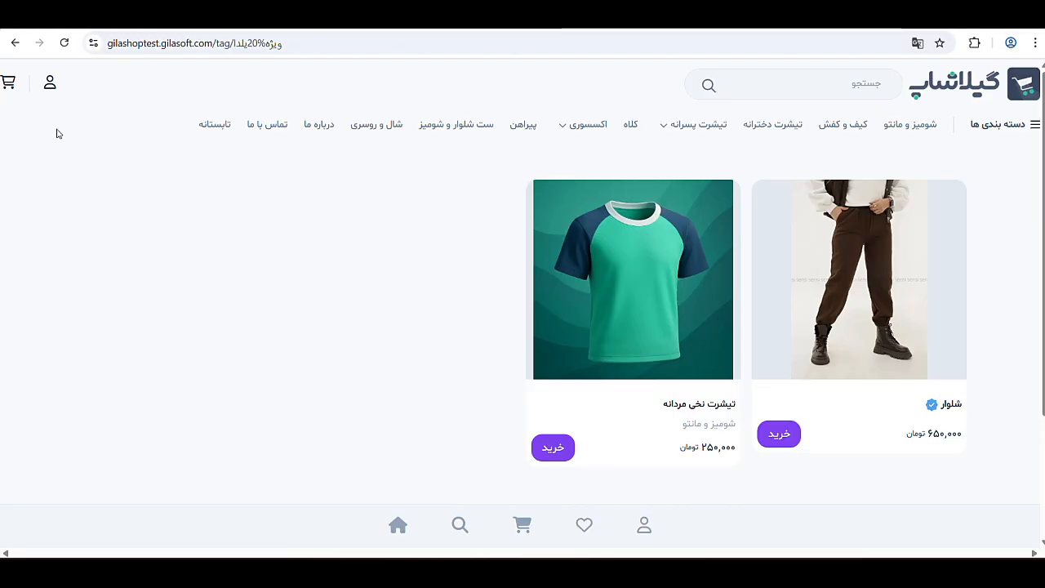
# - Return to the dashboard's menu management (منو ها) and start a new menu item named یلدا
pyautogui.click(253, 18)
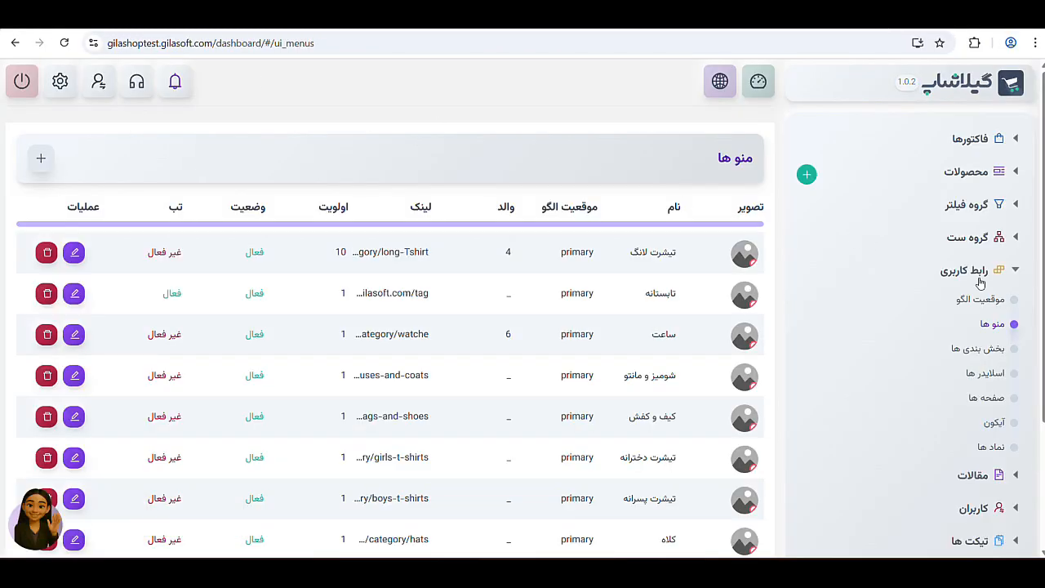
pyautogui.click(988, 323)
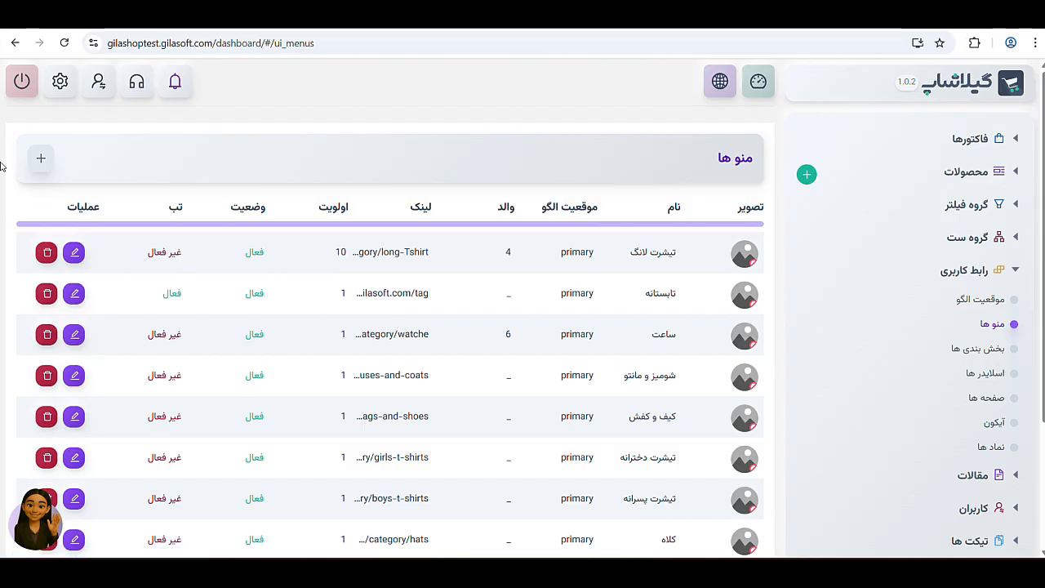
pyautogui.click(39, 158)
pyautogui.click(707, 287)
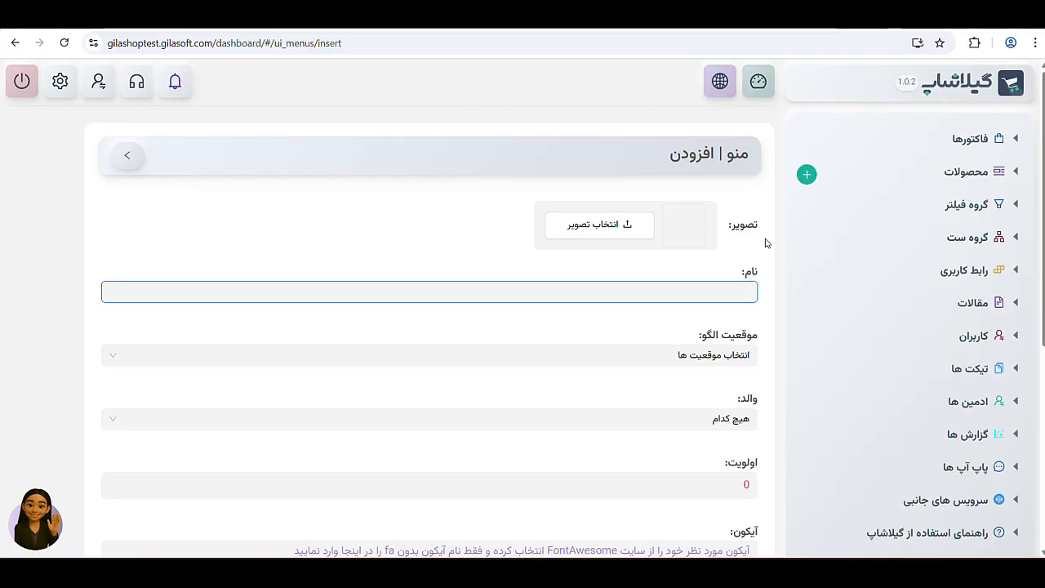
pyautogui.write('ویژ')
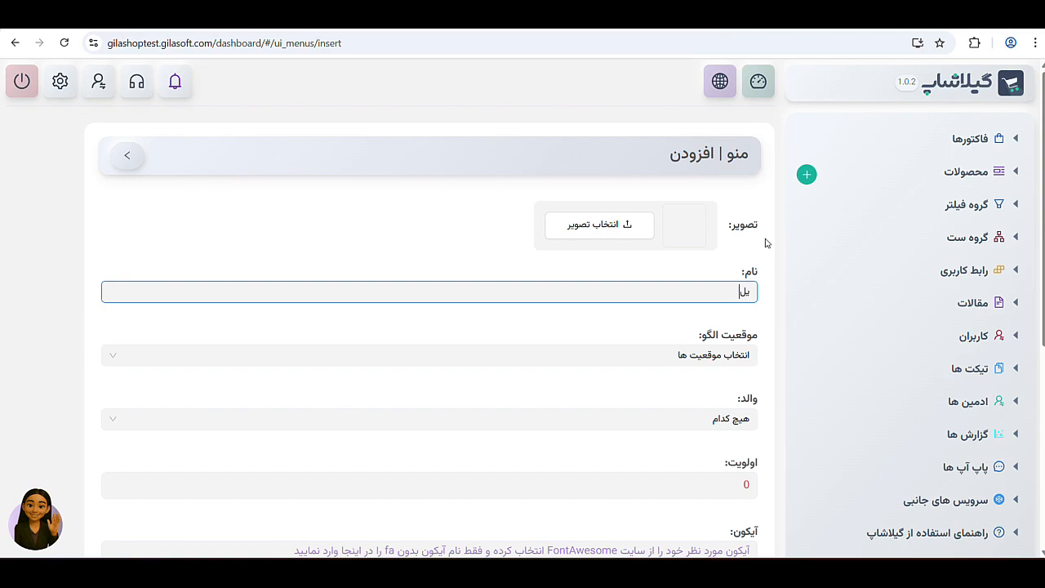
# - Set the new menu item's template position to منوی اصلی and its priority to 60
pyautogui.click(735, 356)
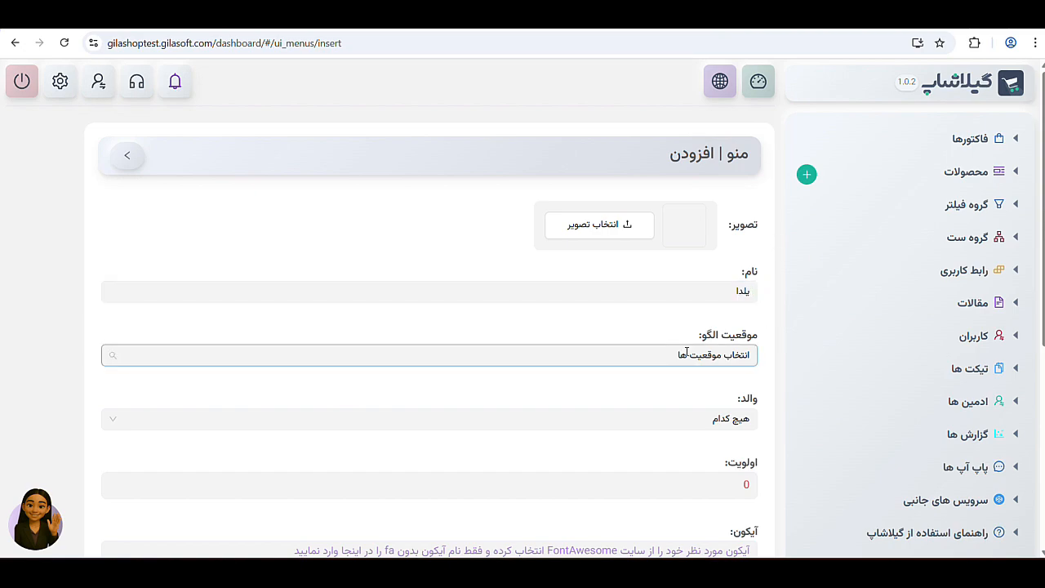
pyautogui.click(715, 492)
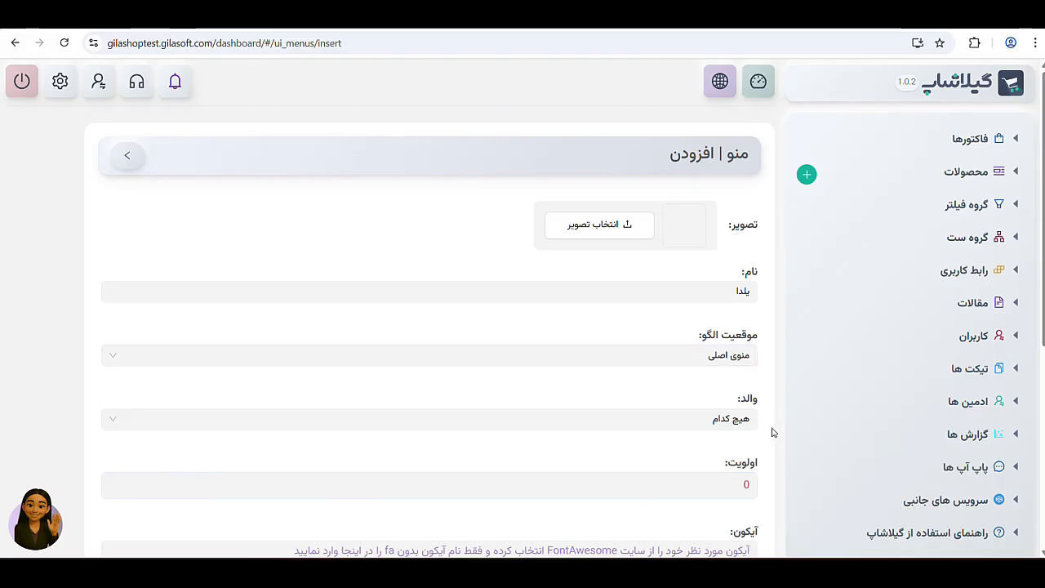
pyautogui.scroll(-4, 775, 429)
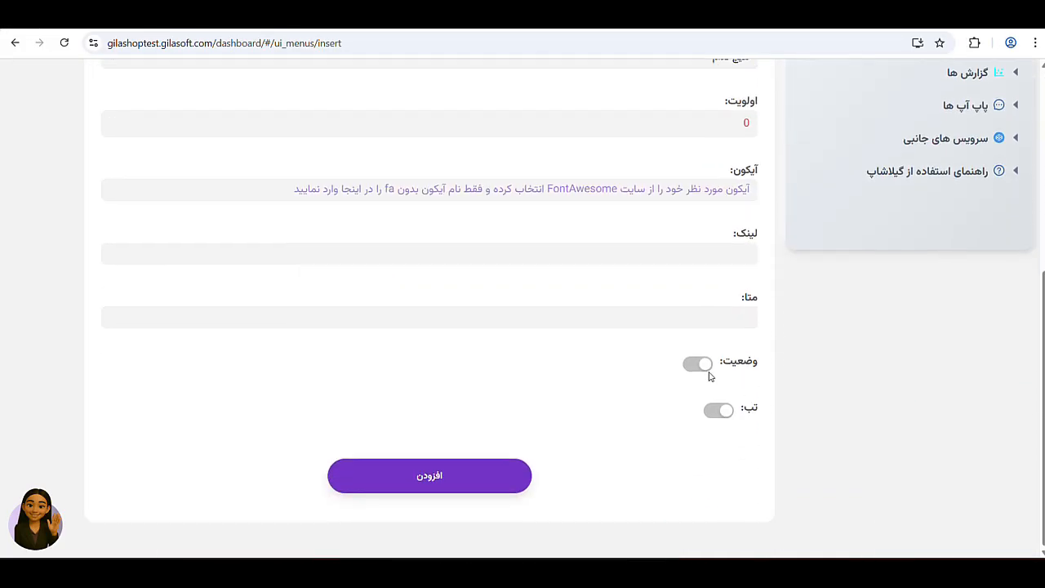
pyautogui.moveTo(746, 123); pyautogui.dragTo(768, 128)
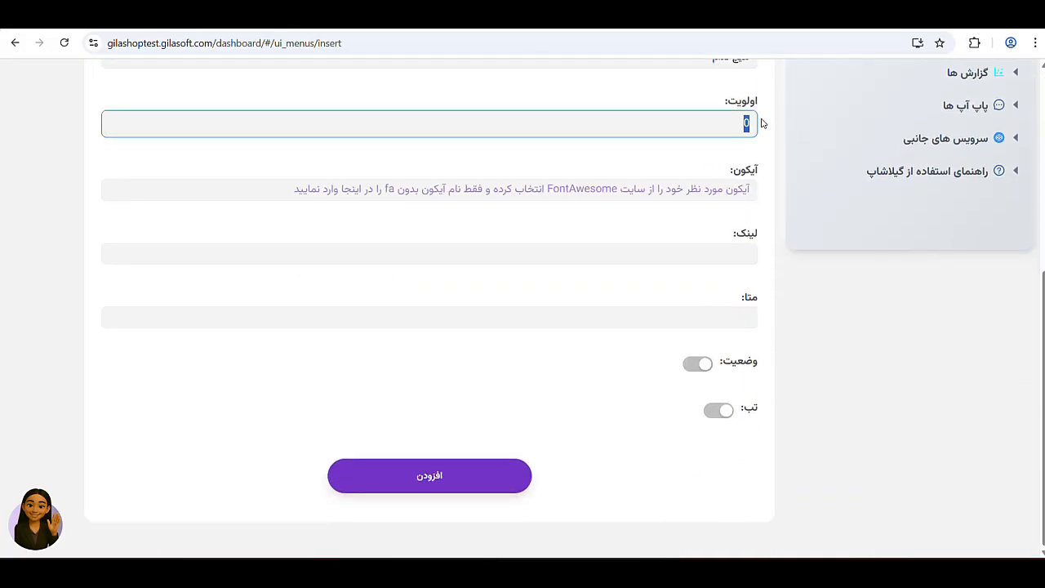
pyautogui.write('60')
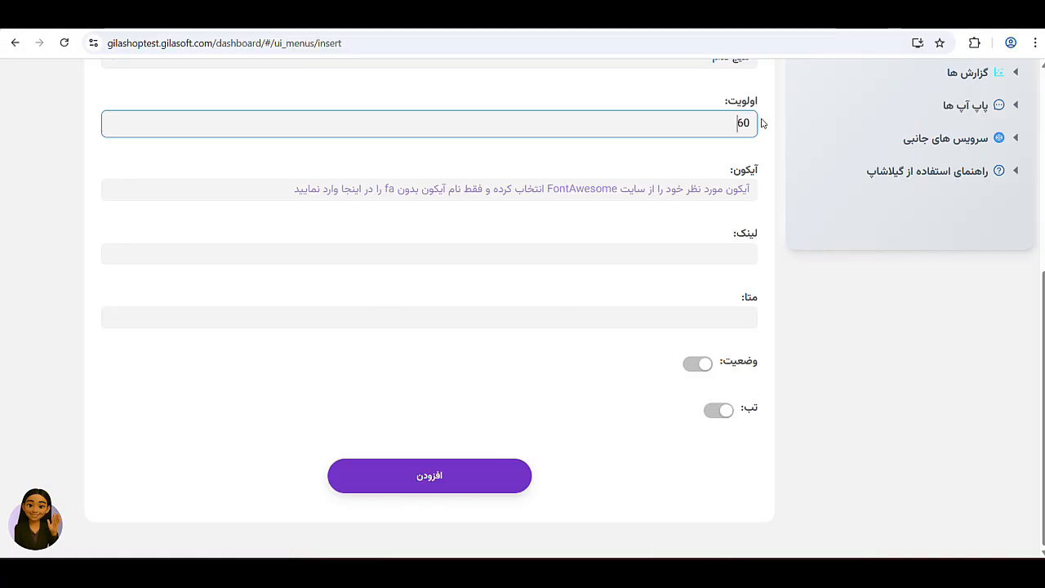
# - Open the product tag list from the product editing page and copy the link of the tag ویژه یلدا
pyautogui.click(722, 276)
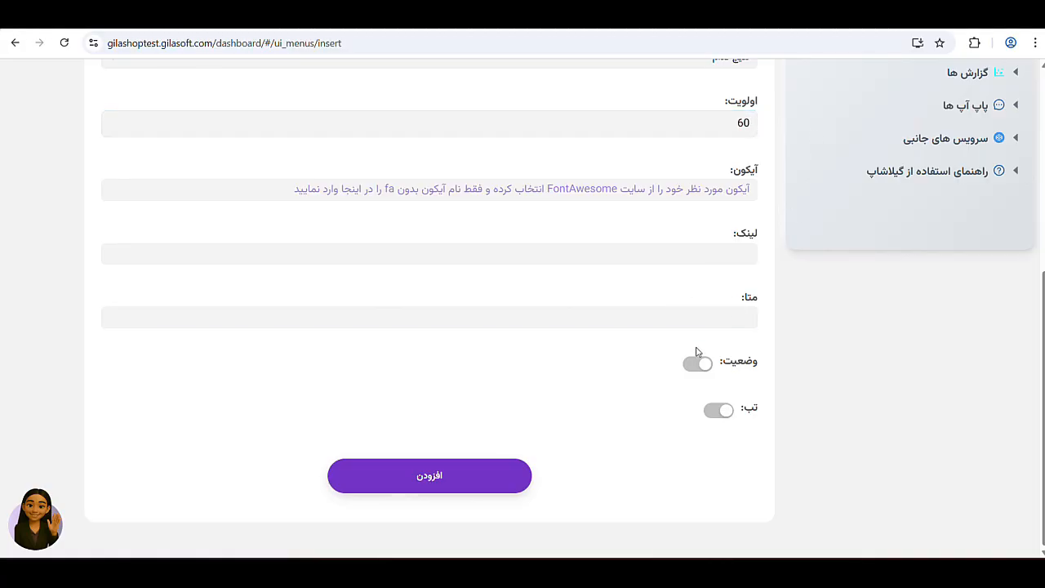
pyautogui.click(713, 254)
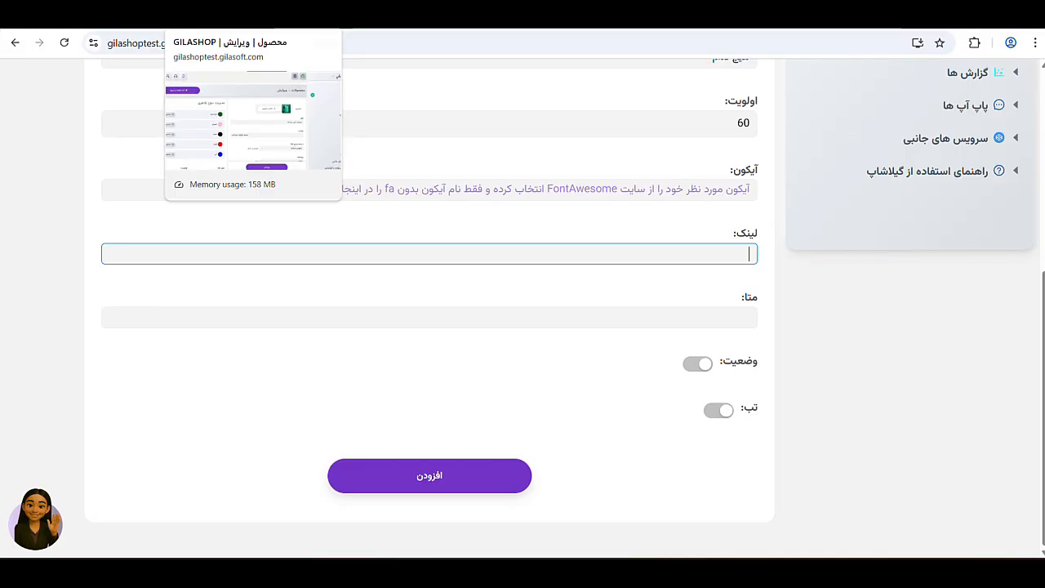
pyautogui.click(245, 15)
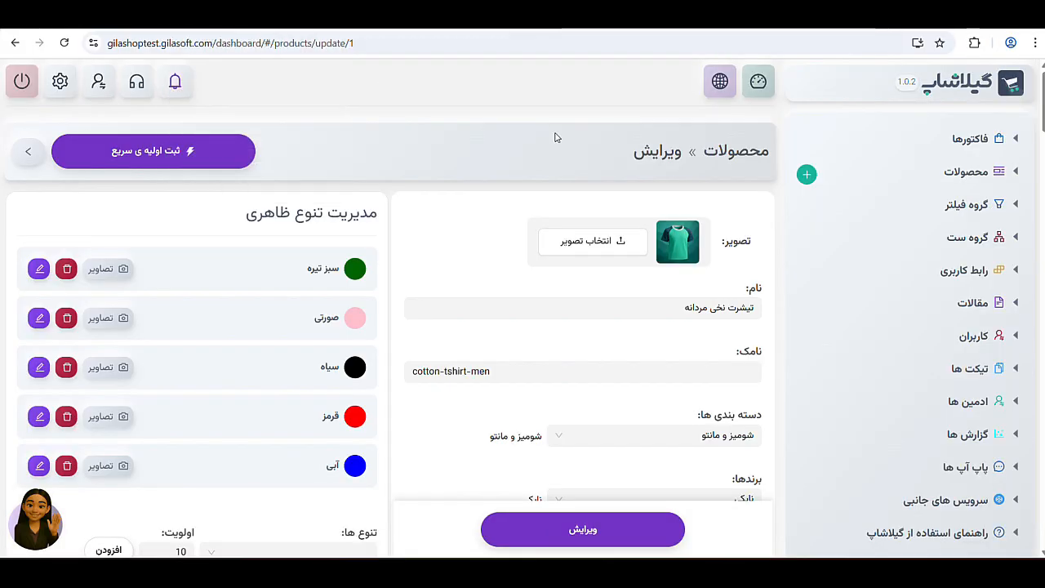
pyautogui.click(1017, 171)
pyautogui.click(996, 327)
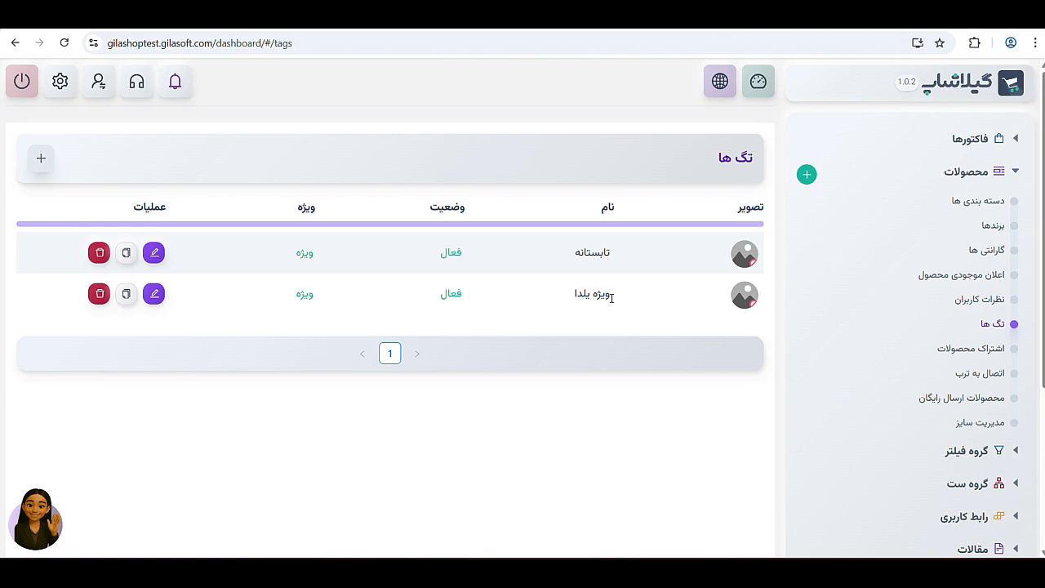
pyautogui.click(128, 297)
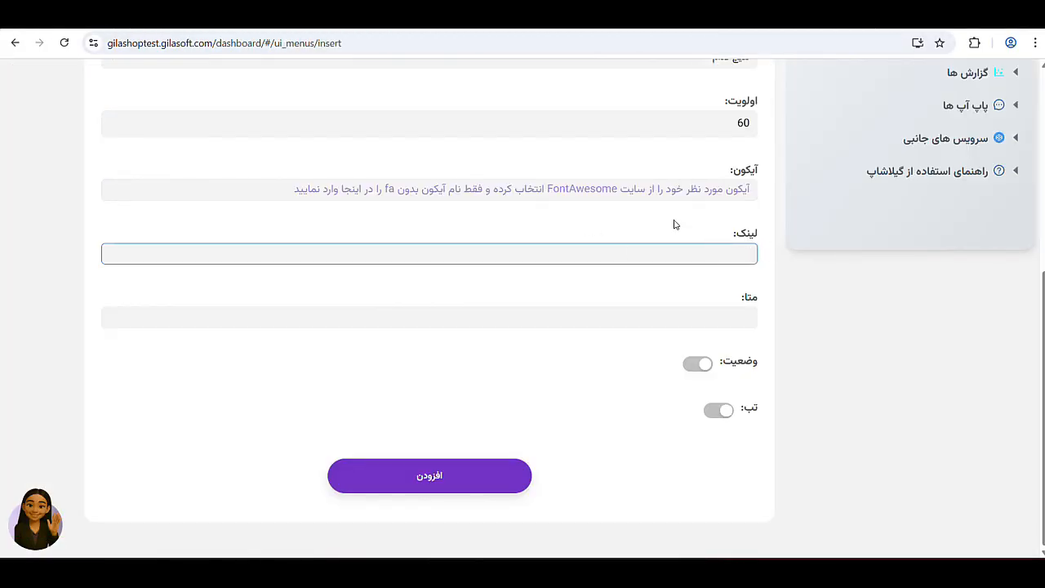
pyautogui.scroll(2, 675, 224)
pyautogui.scroll(-2, 669, 299)
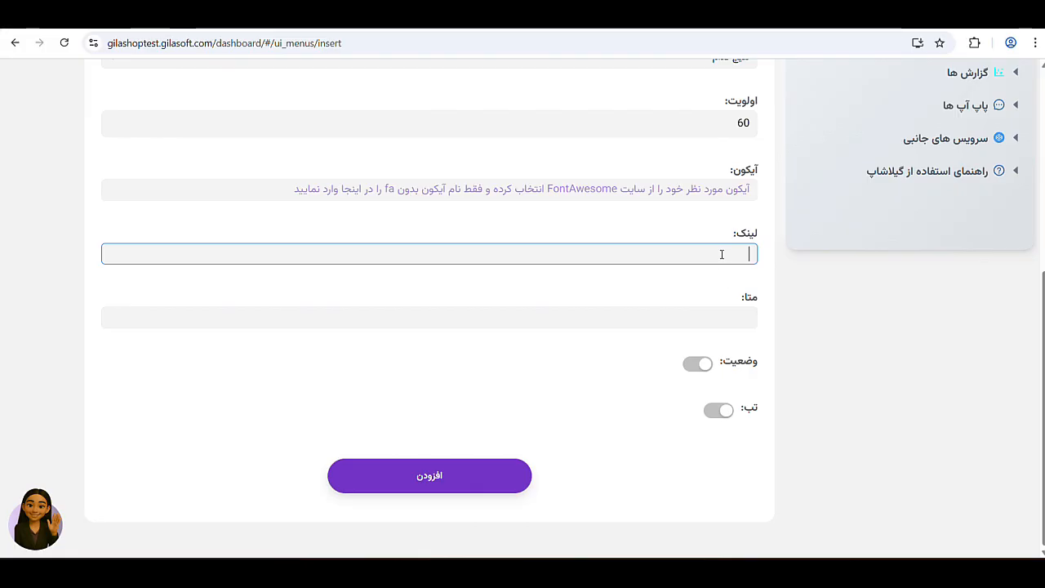
pyautogui.write('https://gilashoptest.gilasoft.com/tag/ویژه یلدا')
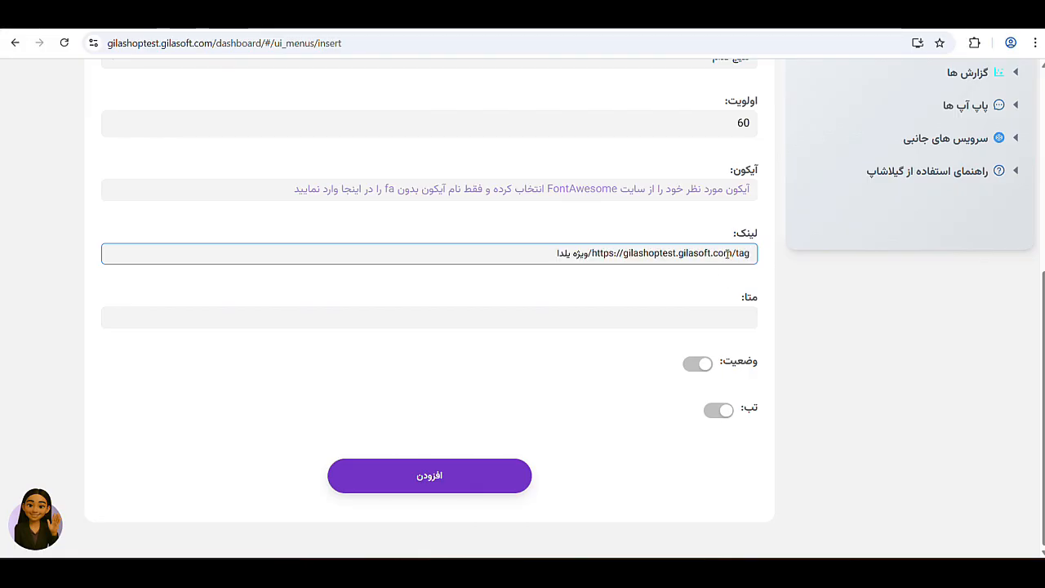
pyautogui.click(707, 275)
# - Enable the menu item's status (وضعیت) and tab (تب) options, leave the meta field empty and add the item
pyautogui.click(725, 316)
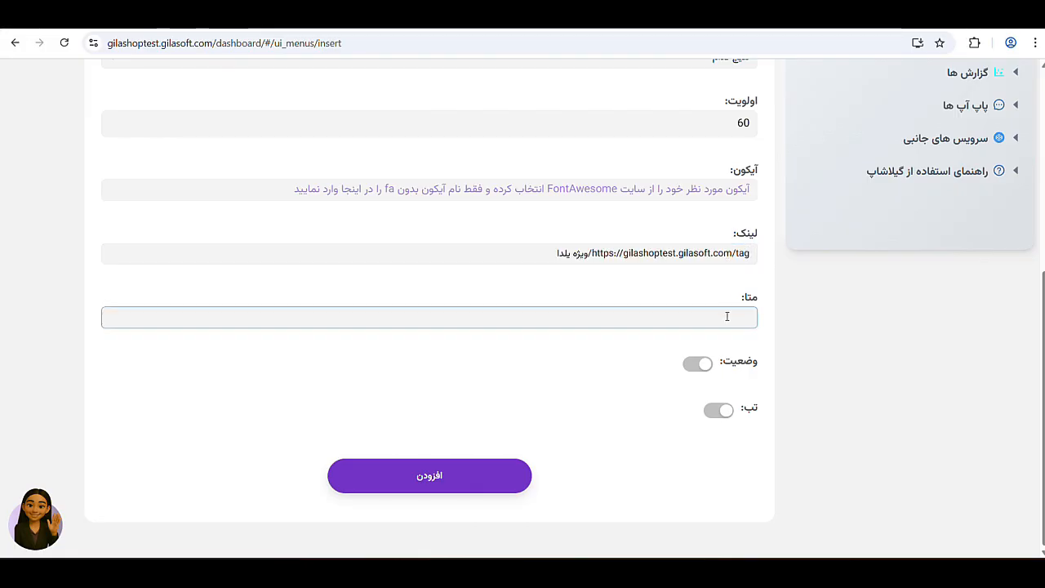
pyautogui.click(696, 364)
pyautogui.click(720, 411)
pyautogui.click(401, 477)
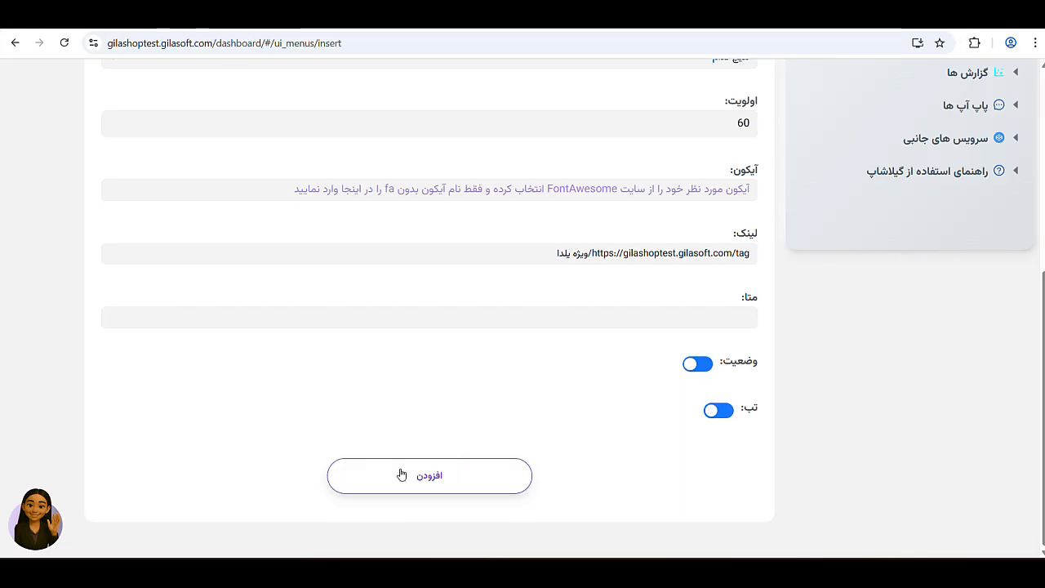